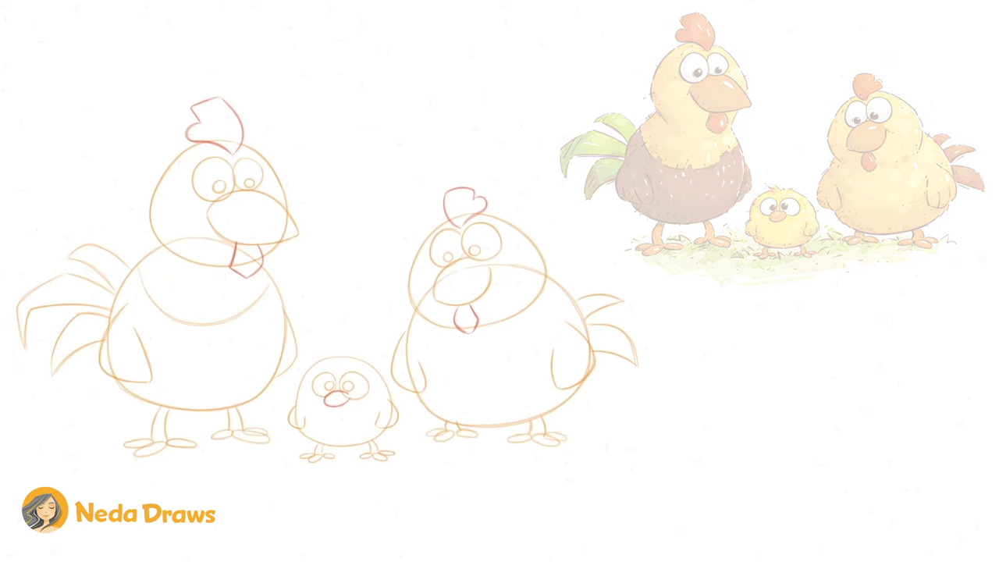
Ink the rooster's eyes and left pupil in dark brown, swapping fill and stroke.
left_click_drag(484, 304, 483, 309)
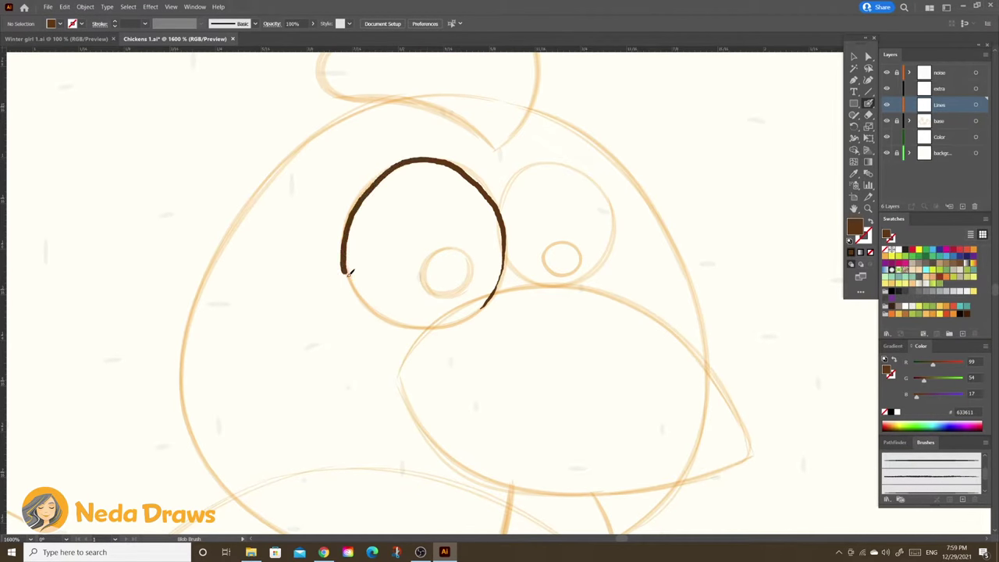
mouse_move(499, 192)
left_mouse_down()
mouse_move(509, 280)
mouse_move(470, 273)
left_mouse_up()
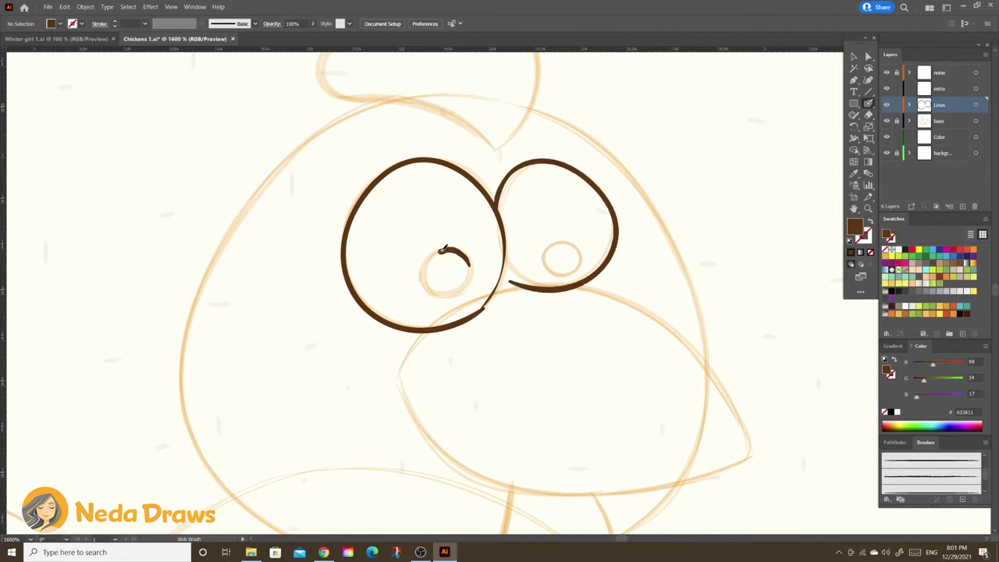
key("shift+x")
scroll(570, 242, "up", 5)
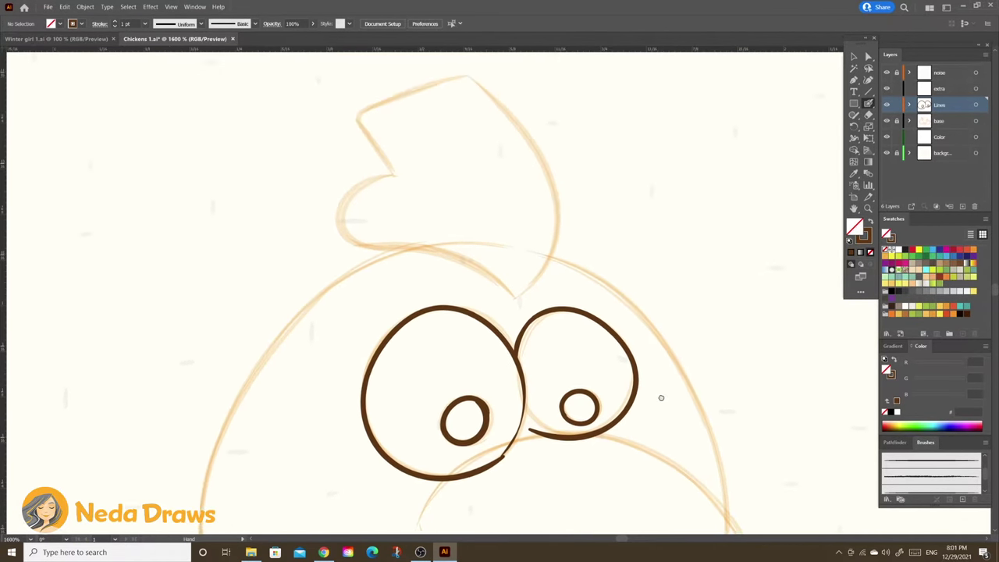
Add the right pupil, the comb and both sides of the rooster's head.
mouse_move(513, 350)
left_mouse_down()
mouse_move(388, 224)
mouse_move(362, 168)
mouse_move(474, 131)
mouse_move(546, 205)
mouse_move(515, 351)
left_mouse_up()
scroll(515, 352, "down", 5)
mouse_move(333, 144)
left_mouse_down()
mouse_move(251, 232)
mouse_move(231, 380)
mouse_move(287, 462)
left_mouse_up()
left_click_drag(522, 142, 604, 242)
Ink the rooster's beak outline and the short neck stroke below it.
scroll(477, 173, "down", 3)
left_click_drag(445, 234, 434, 248)
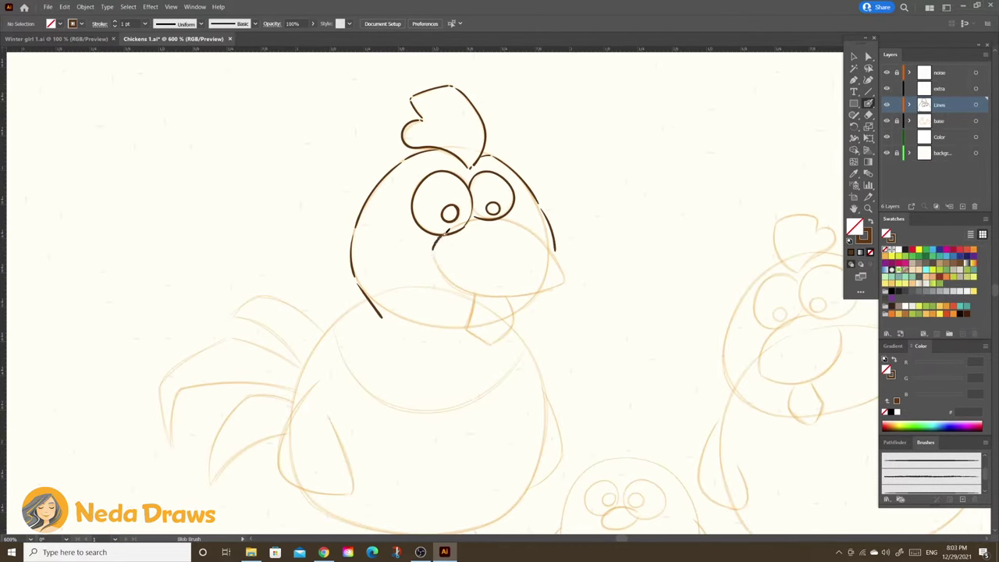
mouse_move(531, 228)
left_mouse_down()
mouse_move(499, 296)
mouse_move(433, 251)
left_mouse_up()
mouse_move(536, 291)
left_mouse_down()
mouse_move(517, 334)
mouse_move(525, 272)
left_mouse_up()
Ink the left and right sides of the rooster's body.
left_click_drag(352, 262, 310, 343)
mouse_move(538, 290)
left_mouse_down()
mouse_move(560, 339)
mouse_move(528, 457)
left_mouse_up()
left_click_drag(573, 402, 551, 433)
left_click_drag(332, 322, 302, 426)
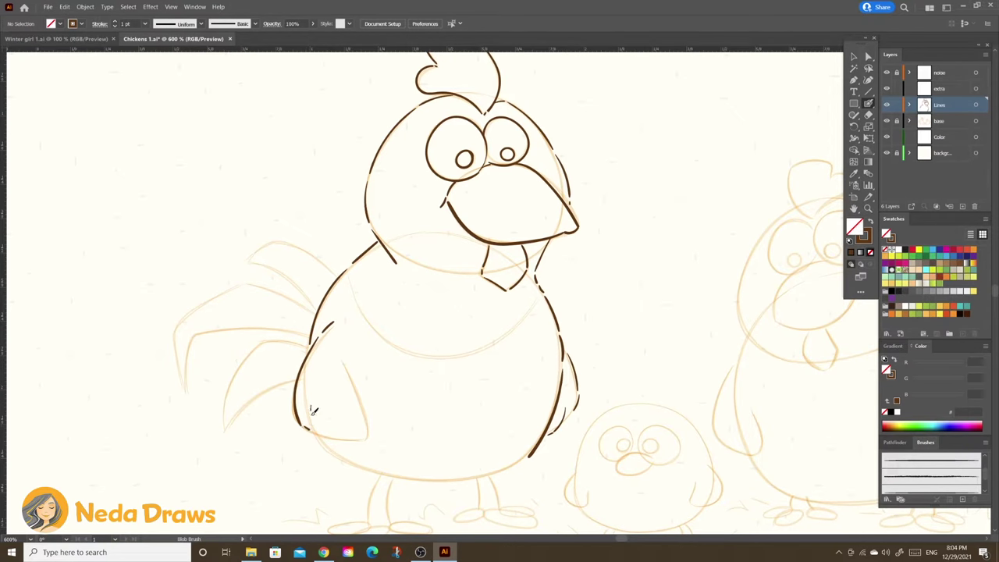
scroll(369, 430, "down", 3)
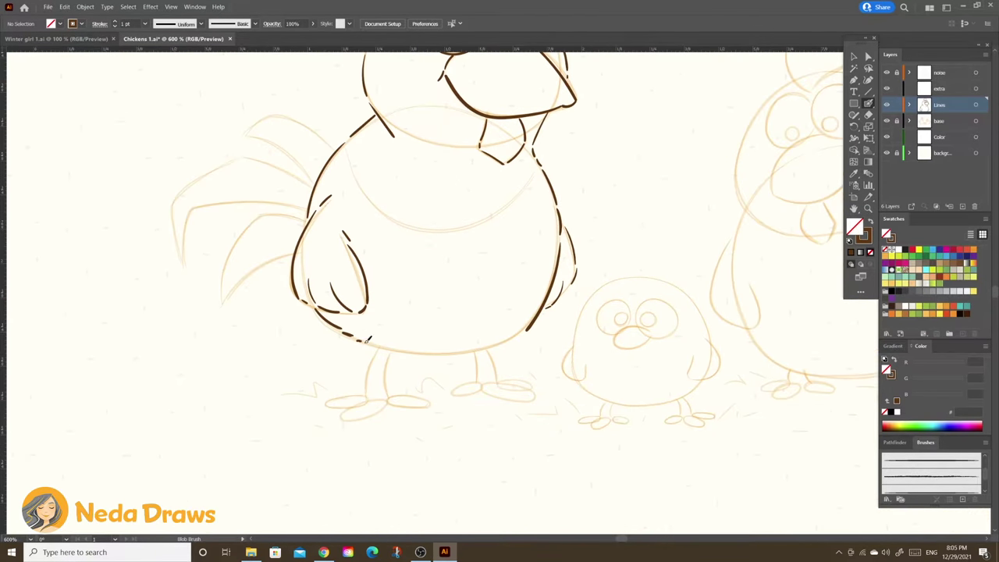
left_click_drag(356, 343, 529, 326)
Ink the rooster's legs, toes, three tail feathers and the curved belly line.
key("ctrl+equal")
left_click_drag(371, 250, 362, 290)
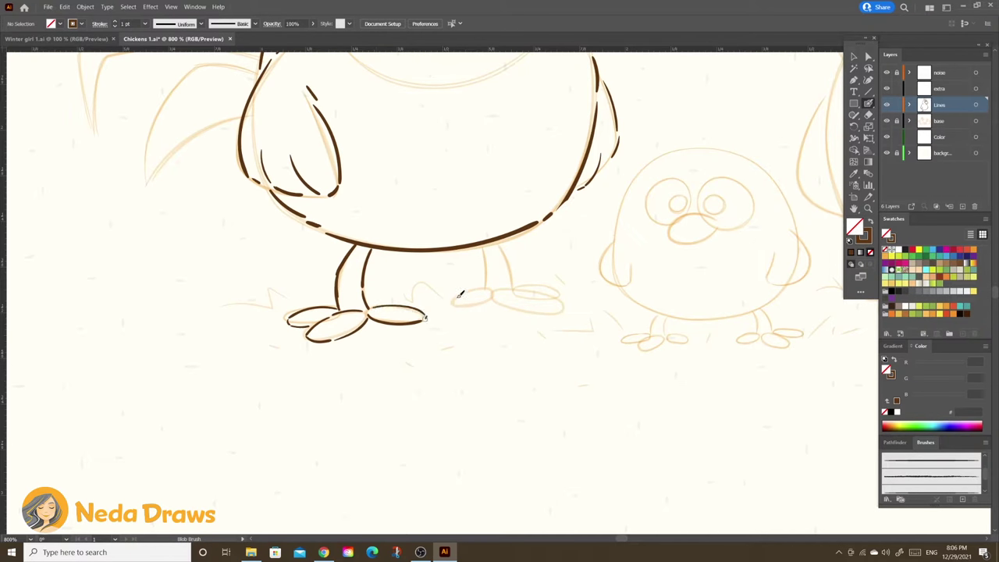
mouse_move(467, 307)
left_mouse_down()
mouse_move(561, 313)
mouse_move(654, 519)
left_mouse_up()
mouse_move(348, 299)
left_mouse_down()
mouse_move(274, 295)
mouse_move(235, 411)
mouse_move(192, 303)
mouse_move(177, 348)
left_mouse_up()
mouse_move(356, 256)
left_mouse_down()
mouse_move(251, 211)
mouse_move(172, 337)
mouse_move(270, 192)
left_mouse_up()
left_click_drag(369, 190, 376, 201)
left_click_drag(660, 259, 543, 322)
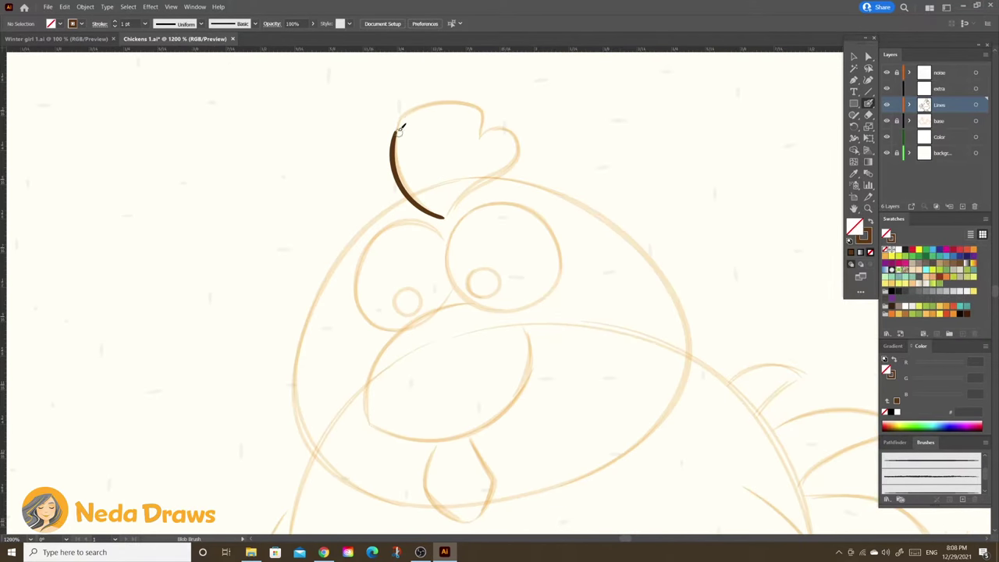
Ink the hen's comb and eye outlines in dark brown.
left_click_drag(398, 123, 476, 108)
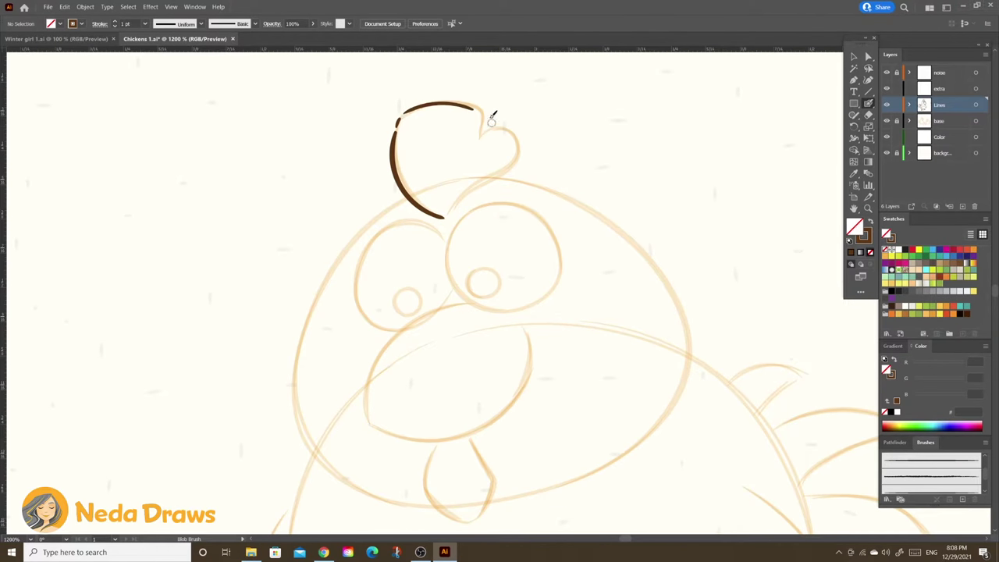
left_click_drag(520, 153, 449, 212)
mouse_move(441, 225)
left_mouse_down()
mouse_move(367, 300)
mouse_move(451, 275)
left_mouse_up()
scroll(451, 275, "down", 2)
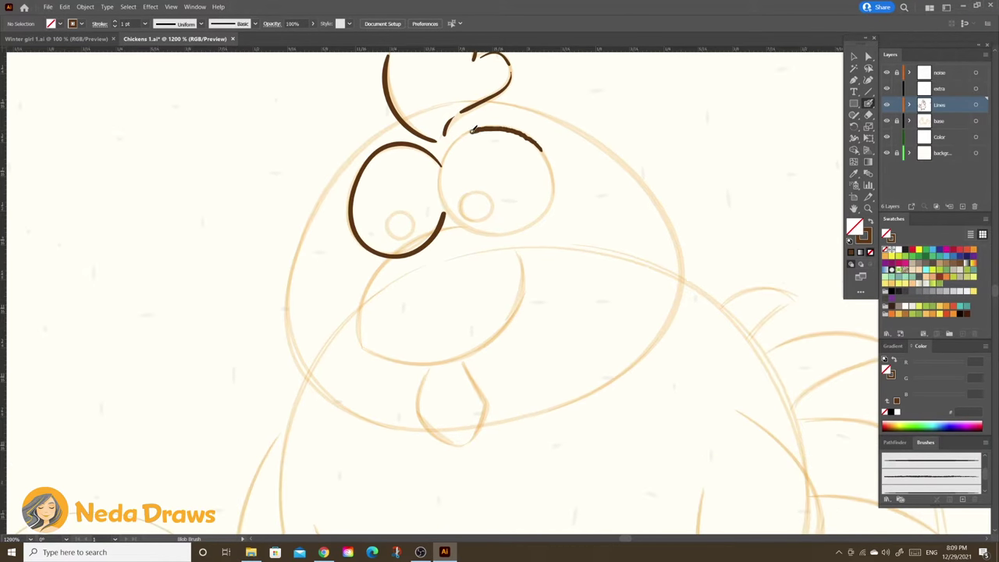
mouse_move(478, 131)
left_mouse_down()
mouse_move(499, 236)
mouse_move(544, 155)
left_mouse_up()
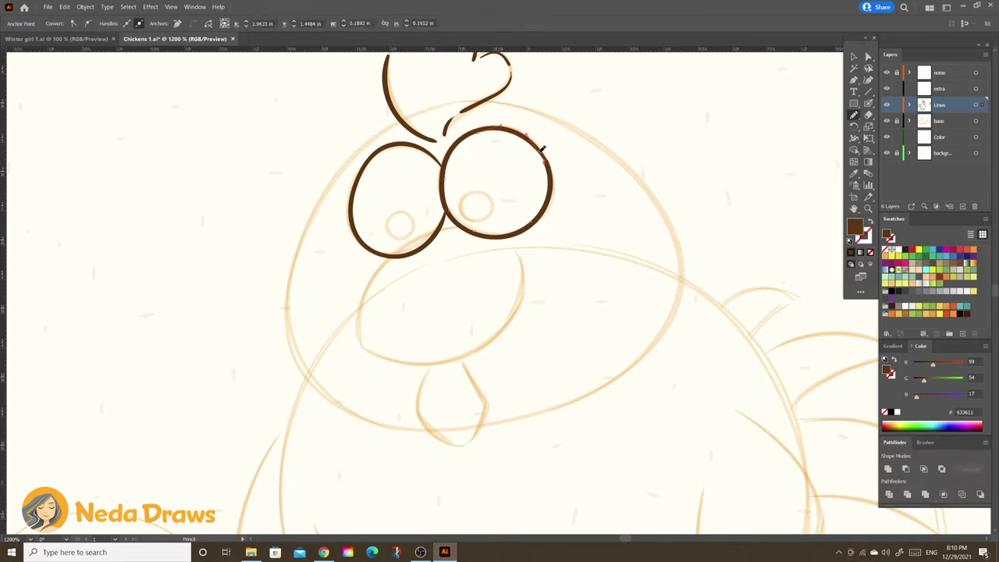
Deselect the eye outline and draw pupils in both of the hen's eyes.
key("shift+b")
key("ctrl+shift+a")
left_click_drag(409, 214, 416, 221)
left_click_drag(465, 194, 471, 200)
Ink the hen's left body side, right head side, beak and wattle.
mouse_move(399, 125)
left_mouse_down()
mouse_move(279, 306)
mouse_move(334, 405)
left_mouse_up()
mouse_move(485, 102)
left_mouse_down()
mouse_move(680, 258)
mouse_move(664, 377)
left_mouse_up()
key("ctrl+minus")
left_click_drag(442, 206, 553, 222)
left_click_drag(464, 279, 491, 330)
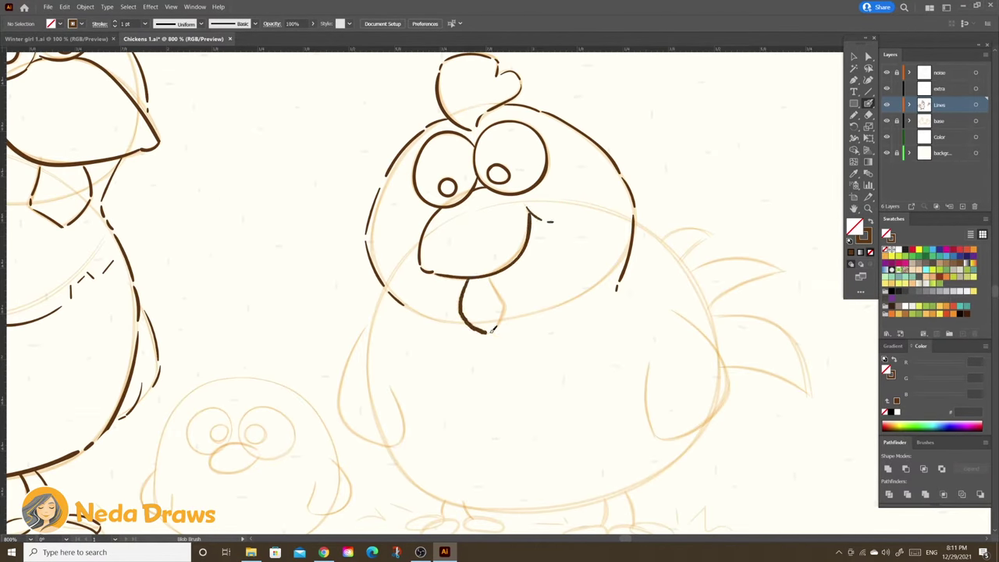
Ink the hen's wings, right body side, belly curve and two upper tail feathers.
scroll(506, 299, "down", 3)
mouse_move(382, 165)
left_mouse_down()
mouse_move(339, 251)
mouse_move(385, 259)
left_mouse_up()
left_click_drag(387, 262, 399, 321)
mouse_move(637, 98)
left_mouse_down()
mouse_move(708, 189)
mouse_move(715, 294)
left_mouse_up()
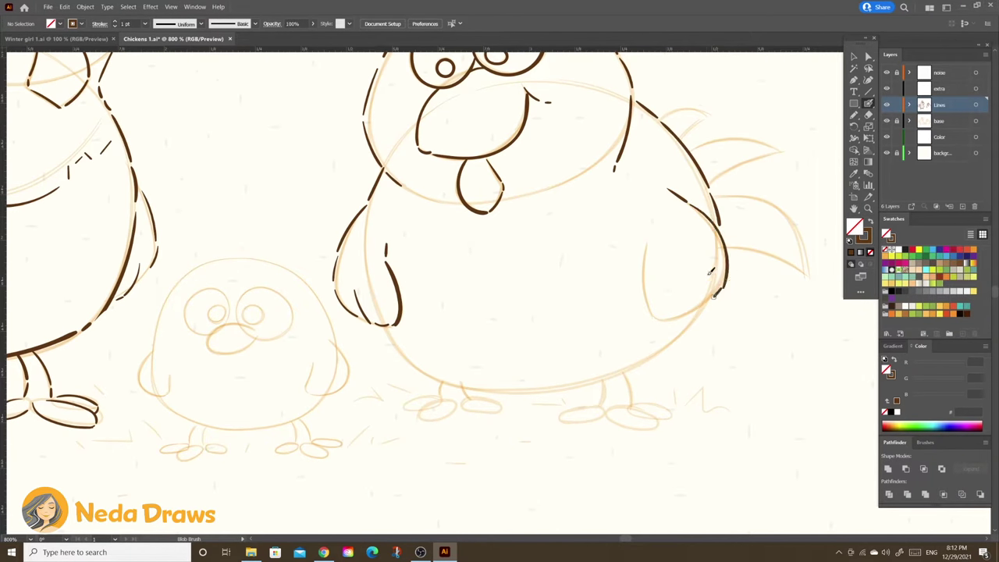
left_click_drag(645, 235, 662, 319)
mouse_move(708, 304)
left_mouse_down()
mouse_move(699, 330)
mouse_move(385, 329)
left_mouse_up()
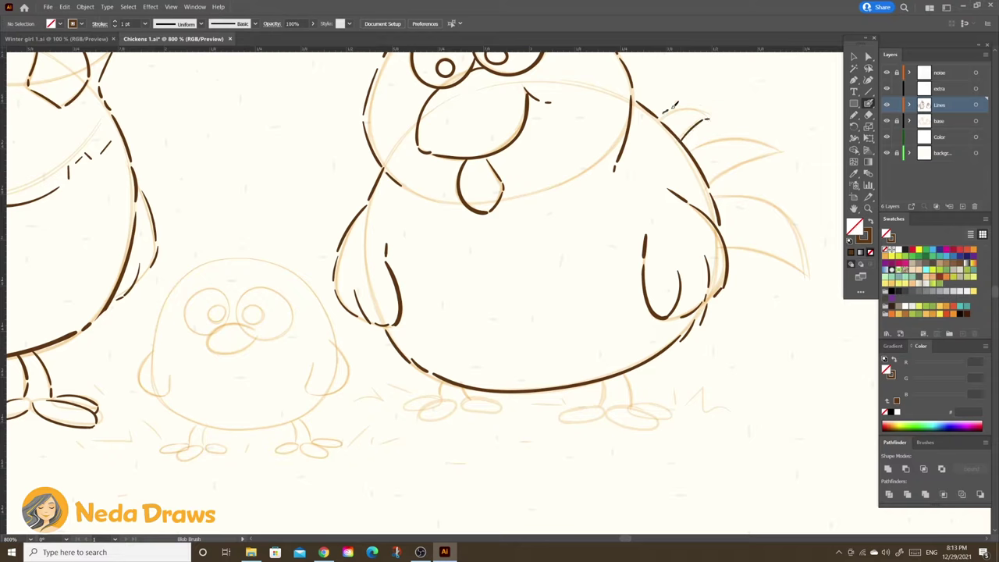
mouse_move(710, 187)
left_mouse_down()
mouse_move(780, 152)
mouse_move(798, 225)
left_mouse_up()
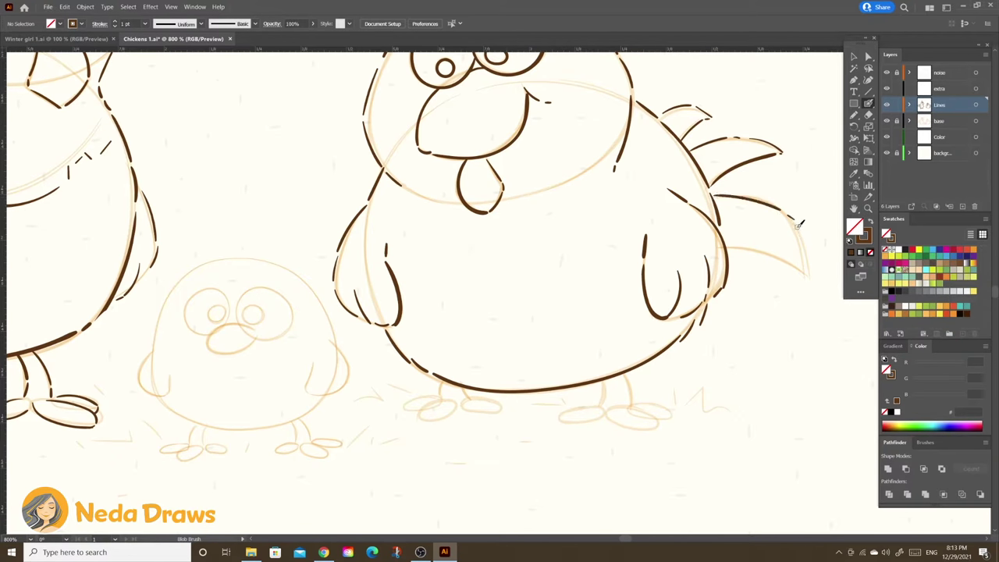
Ink the hen's legs and begin the chick's top and left-side outline.
scroll(796, 261, "down", 3)
left_click_drag(469, 278, 473, 289)
left_click_drag(443, 274, 431, 285)
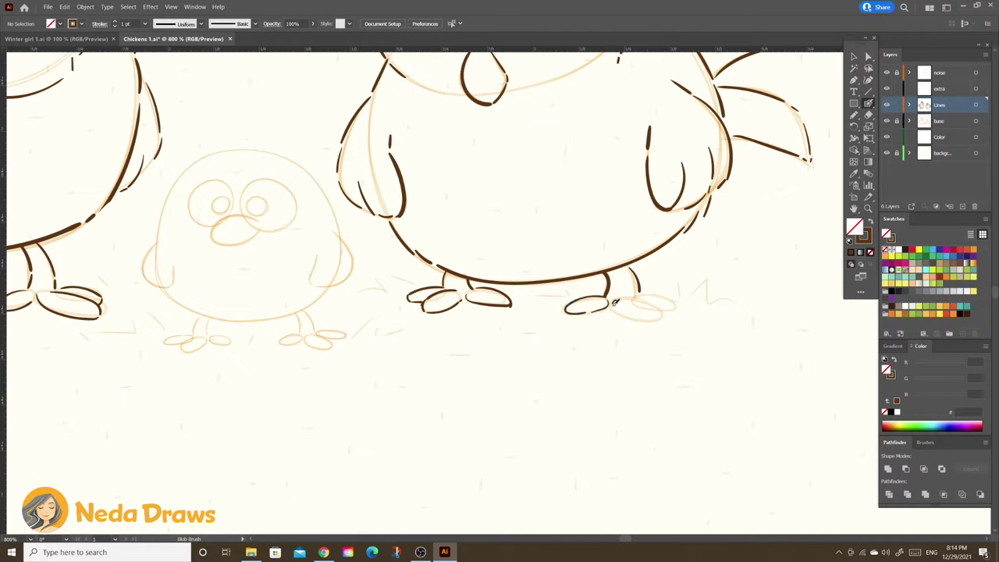
left_click_drag(681, 299, 866, 328)
mouse_move(451, 180)
left_mouse_down()
mouse_move(479, 179)
mouse_move(393, 264)
left_mouse_up()
Ink the rest of the chick's outline, both eyes with pupils, and its beak.
left_click_drag(395, 268, 384, 300)
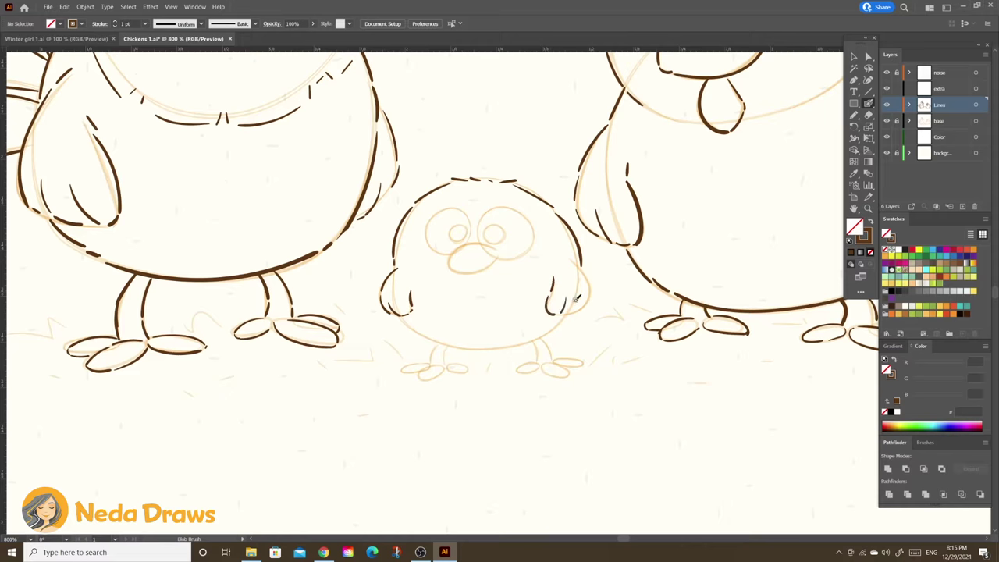
left_click_drag(577, 261, 587, 309)
scroll(487, 272, "up", 2)
left_click_drag(453, 209, 412, 239)
mouse_move(438, 178)
left_mouse_down()
mouse_move(443, 207)
mouse_move(507, 241)
left_mouse_up()
mouse_move(473, 209)
left_mouse_down()
mouse_move(587, 191)
mouse_move(509, 241)
left_mouse_up()
mouse_move(499, 175)
left_mouse_down()
mouse_move(490, 211)
mouse_move(503, 175)
left_mouse_up()
Erase stray marks, then ink the chick's belly curve, legs and toes.
key("shift+e")
key("shift+b")
left_click_drag(518, 257, 479, 128)
mouse_move(278, 224)
left_mouse_down()
mouse_move(458, 283)
mouse_move(609, 224)
left_mouse_up()
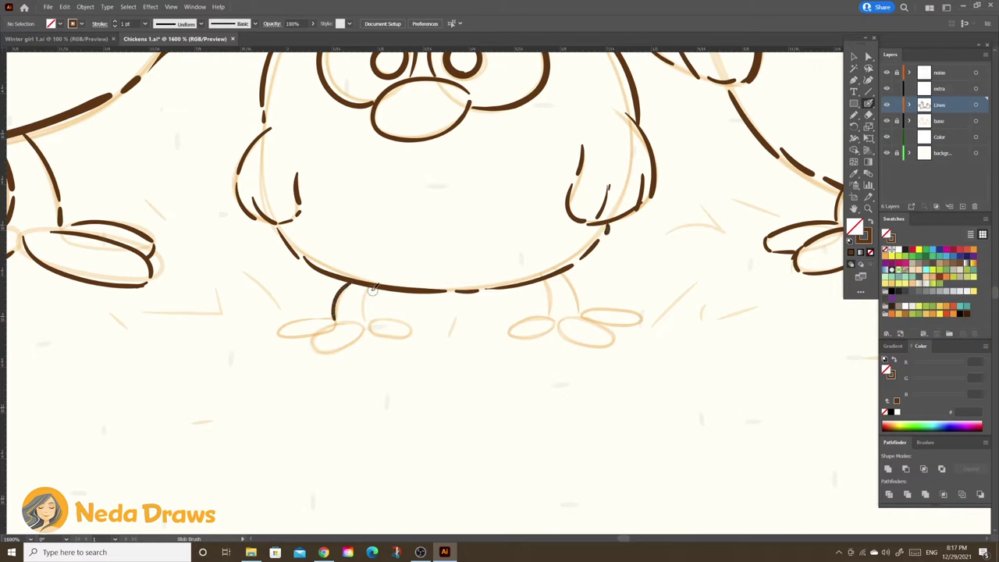
left_click_drag(568, 269, 580, 317)
mouse_move(341, 316)
left_mouse_down()
mouse_move(312, 335)
mouse_move(363, 323)
mouse_move(411, 331)
left_mouse_up()
mouse_move(534, 316)
left_mouse_down()
mouse_move(568, 315)
mouse_move(615, 337)
mouse_move(644, 316)
left_mouse_up()
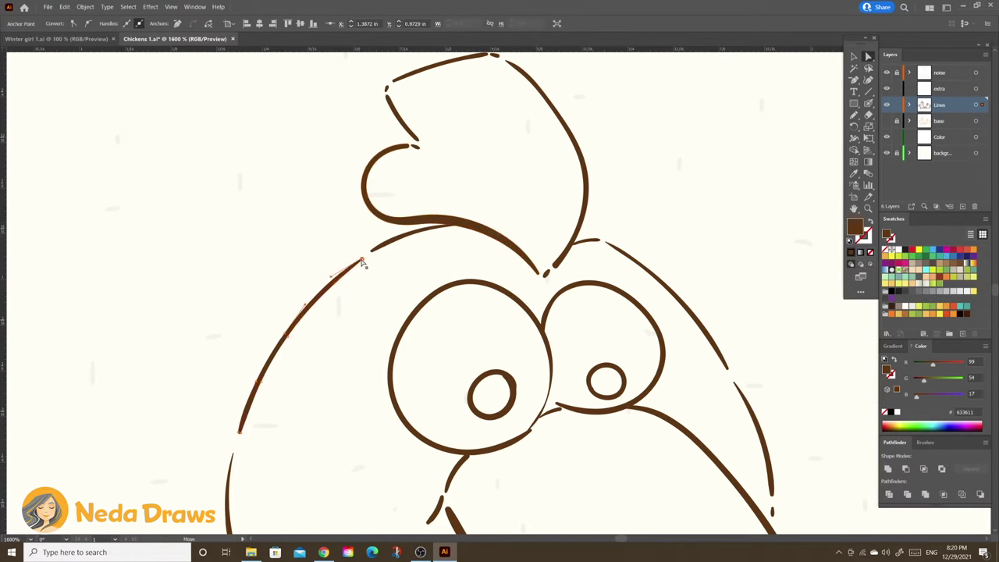
Select and inspect the rooster's head, eye and leg strokes, then deselect.
scroll(364, 261, "down", 3)
left_click(245, 269)
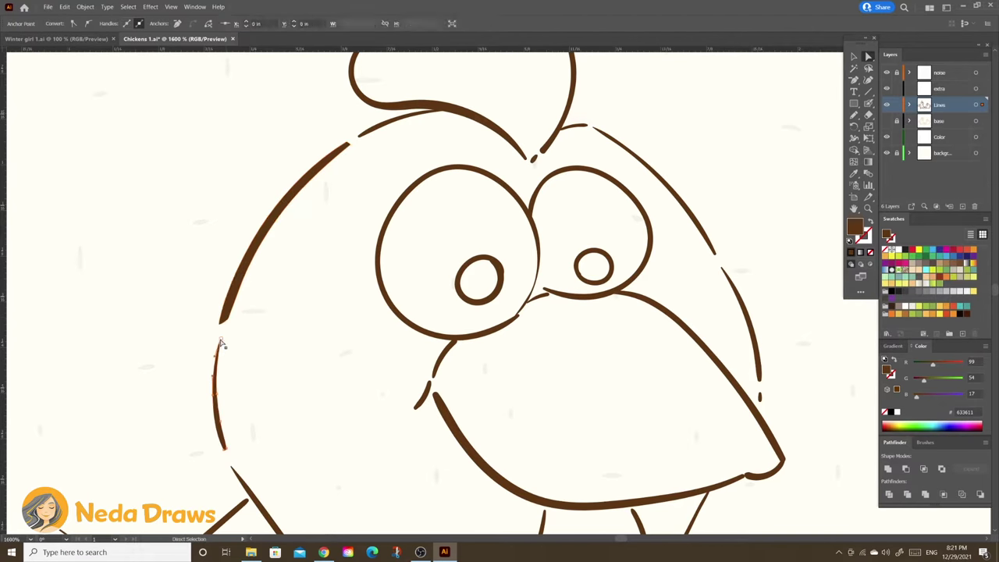
left_click(326, 191)
scroll(343, 281, "down", 5)
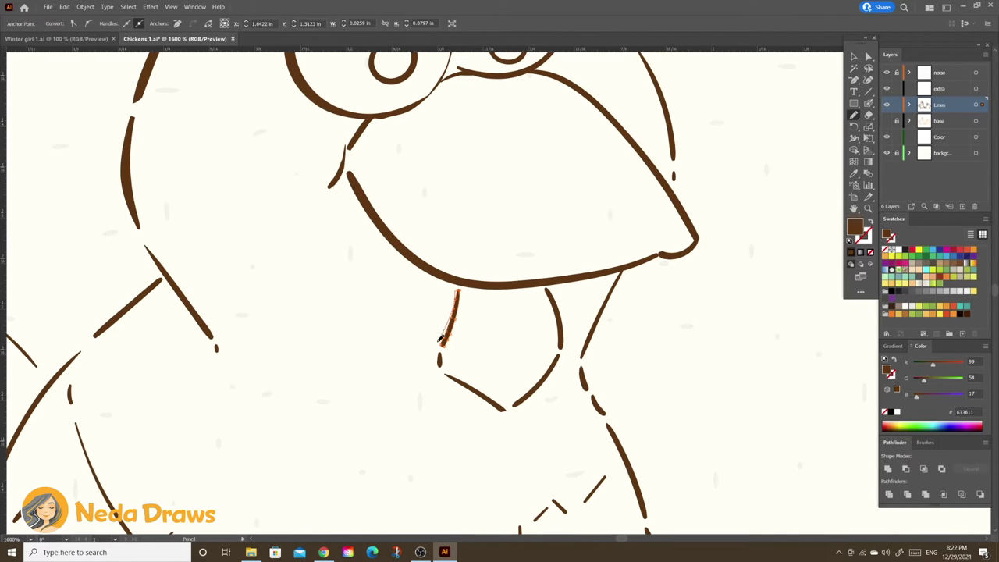
scroll(343, 281, "down", 5)
left_click(266, 344)
key("ctrl+shift+a")
scroll(694, 209, "down", 5)
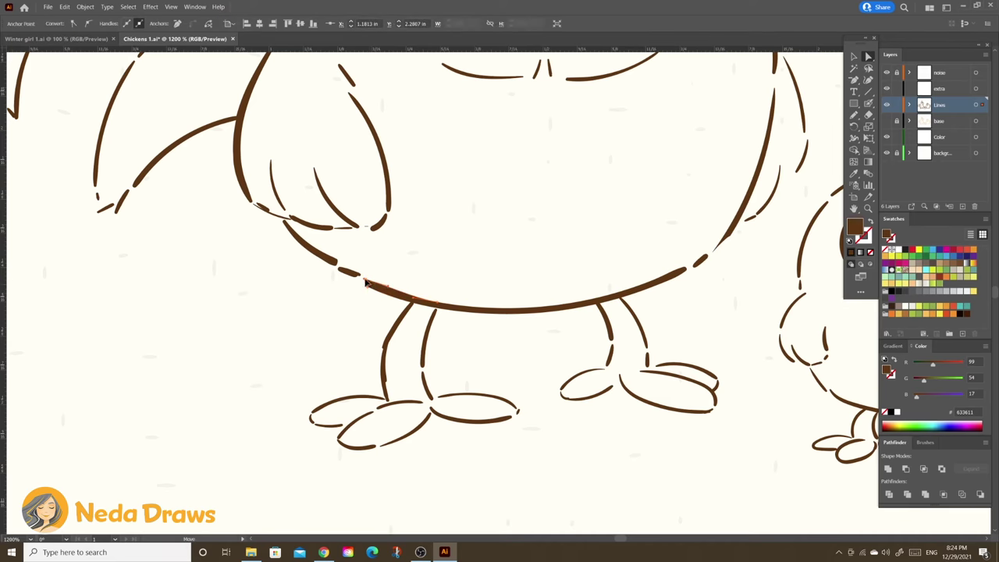
scroll(695, 208, "down", 3)
Ink a stroke on the hen's wing and add grass strokes around the chickens' feet.
key("shift+b")
scroll(287, 252, "up", 3)
scroll(288, 252, "right", 5)
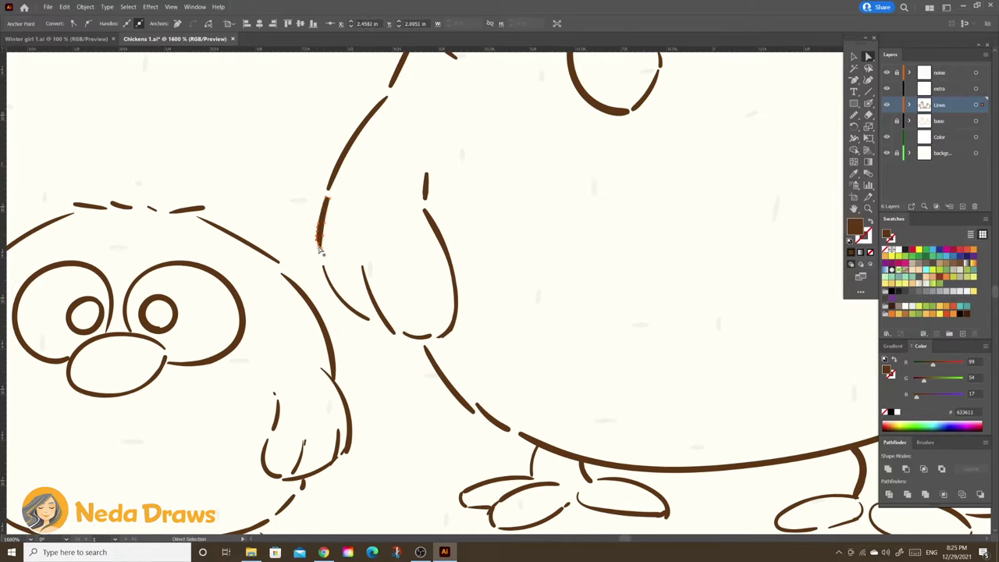
left_click_drag(319, 251, 352, 312)
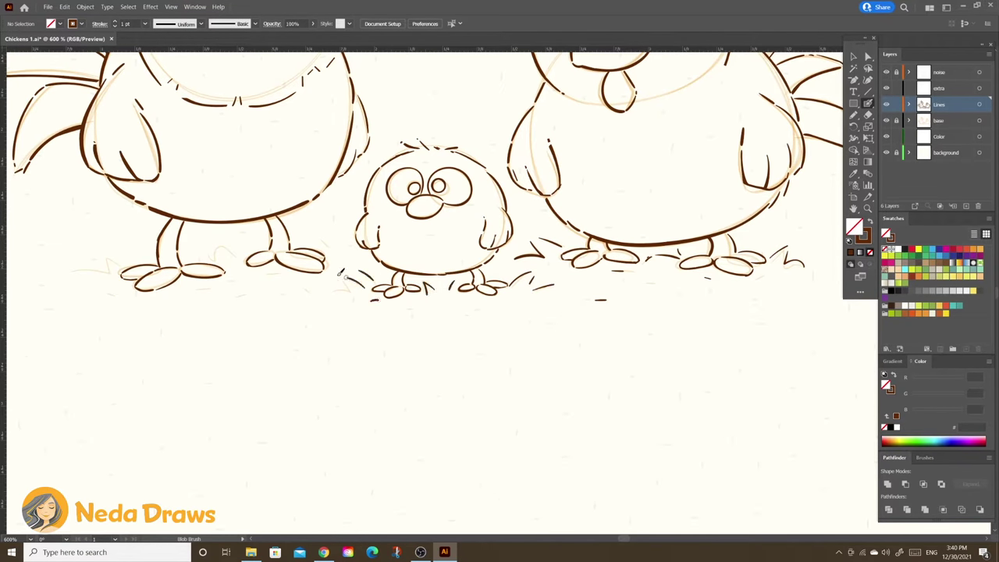
left_click_drag(202, 257, 237, 255)
left_click_drag(98, 277, 116, 255)
Zoom out and start painting the rooster's upper tail feather green.
key("ctrl+minus")
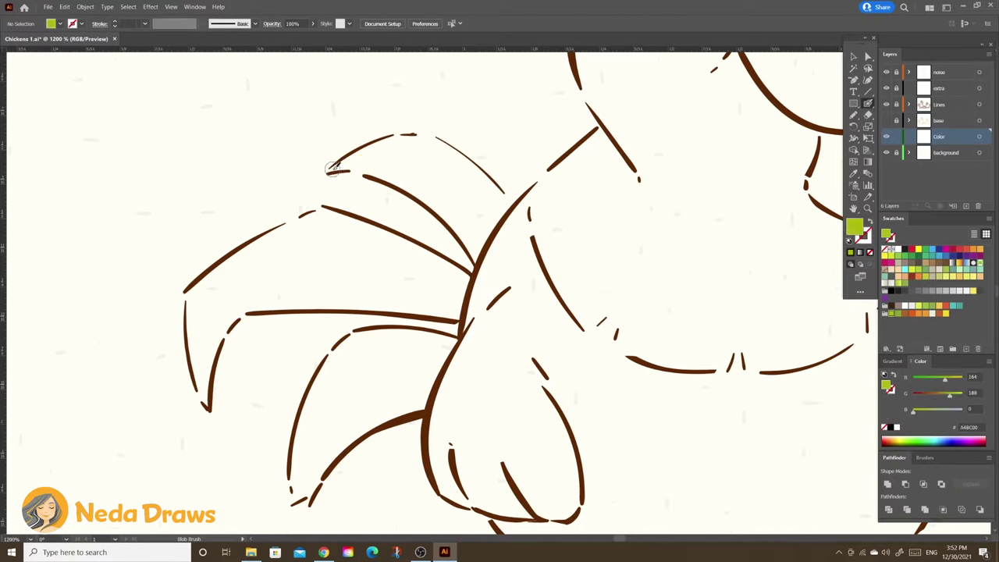
left_click_drag(394, 146, 329, 167)
mouse_move(403, 167)
left_mouse_down()
mouse_move(332, 171)
mouse_move(476, 256)
left_mouse_up()
Fill the rooster's upper and lower tail feathers, including the curled tip, lime green.
mouse_move(500, 222)
left_mouse_down()
mouse_move(352, 153)
mouse_move(486, 204)
left_mouse_up()
left_click_drag(387, 148, 480, 218)
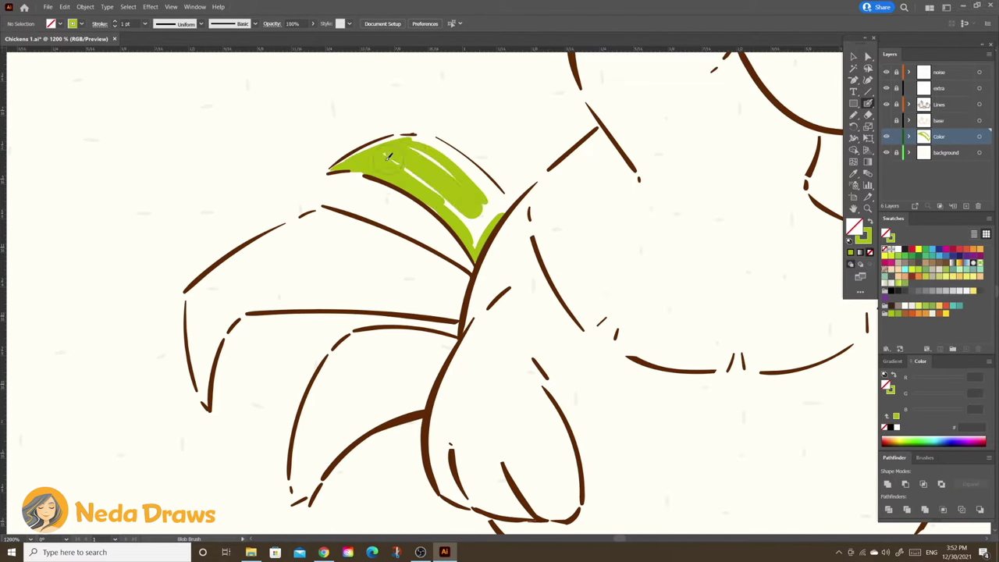
left_click_drag(414, 137, 507, 248)
left_click_drag(467, 286, 320, 212)
left_click_drag(390, 238, 211, 277)
mouse_move(336, 223)
left_mouse_down()
mouse_move(199, 287)
mouse_move(465, 308)
mouse_move(207, 294)
mouse_move(207, 375)
left_mouse_up()
left_click_drag(351, 308, 203, 382)
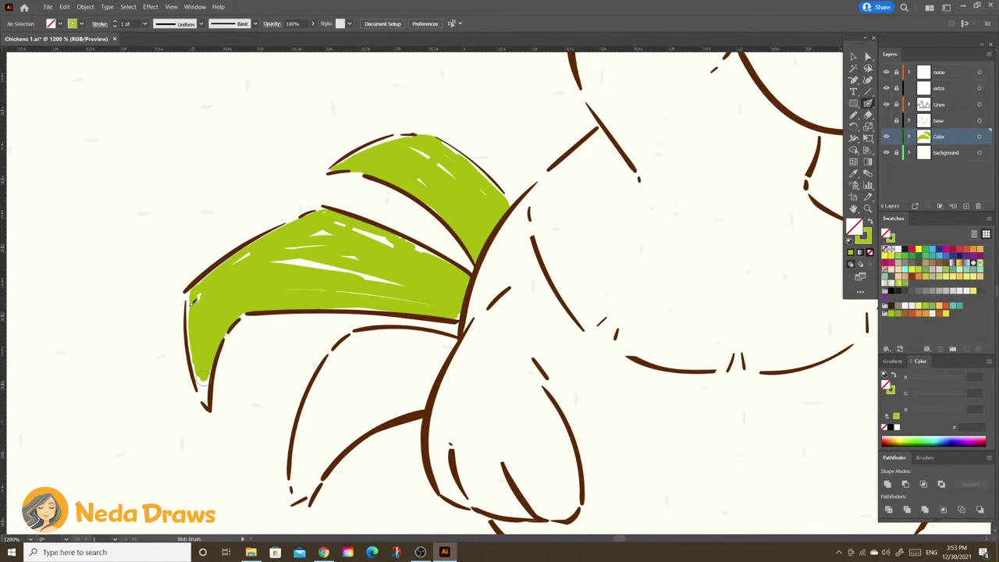
Fill the middle tail feather and its tip with darker olive green.
scroll(437, 344, "down", 3)
mouse_move(405, 248)
left_mouse_down()
mouse_move(451, 182)
mouse_move(347, 195)
left_mouse_up()
left_click_drag(422, 186, 316, 230)
left_click_drag(413, 203, 301, 261)
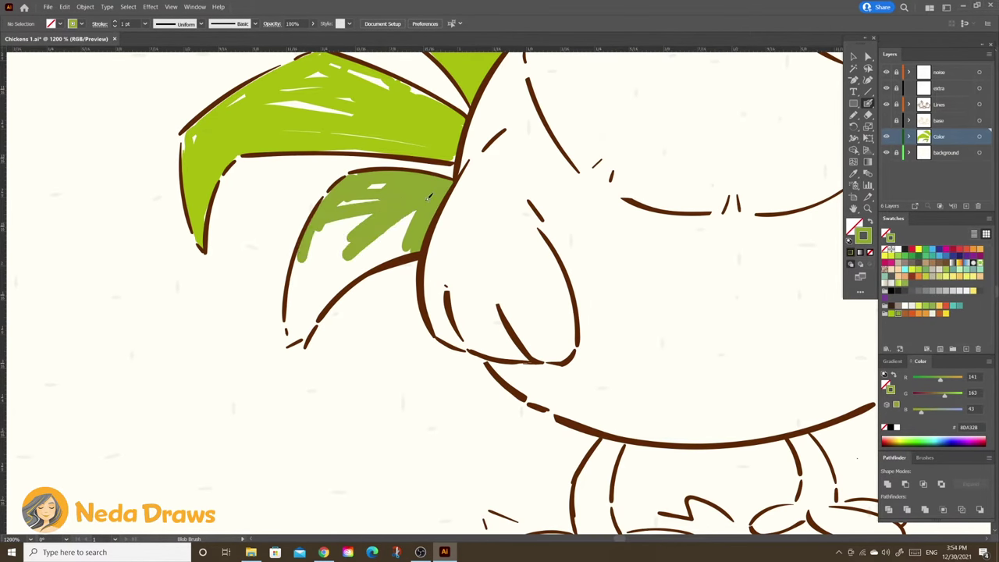
mouse_move(413, 226)
left_mouse_down()
mouse_move(326, 235)
mouse_move(301, 281)
left_mouse_up()
left_click_drag(405, 253, 297, 336)
Paint the top, sides and under-eye area of the rooster's head golden yellow.
key("ctrl+minus")
mouse_move(484, 148)
left_mouse_down()
mouse_move(391, 124)
mouse_move(344, 218)
left_mouse_up()
mouse_move(460, 132)
left_mouse_down()
mouse_move(402, 166)
mouse_move(597, 251)
left_mouse_up()
mouse_move(406, 162)
left_mouse_down()
mouse_move(370, 210)
mouse_move(416, 222)
mouse_move(492, 213)
left_mouse_up()
left_click_drag(366, 187, 386, 288)
Fill the rooster's face below the eyes, under the beak and neck yellow.
mouse_move(343, 207)
left_mouse_down()
mouse_move(390, 343)
mouse_move(375, 322)
mouse_move(468, 312)
left_mouse_up()
left_click_drag(425, 265, 484, 343)
left_click_drag(394, 343, 468, 361)
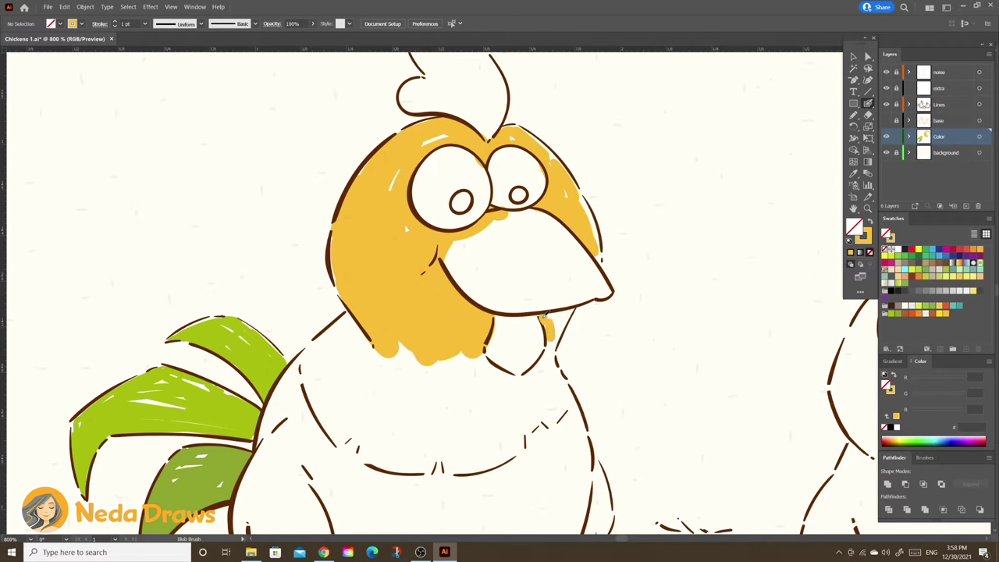
mouse_move(546, 312)
left_mouse_down()
mouse_move(558, 329)
mouse_move(564, 412)
left_mouse_up()
mouse_move(539, 367)
left_mouse_down()
mouse_move(550, 426)
mouse_move(515, 428)
left_mouse_up()
Fill the rooster's whole chest yellow from the right side down to the outline.
left_click_drag(484, 356, 490, 456)
left_click_drag(507, 382, 519, 454)
left_click_drag(478, 387, 465, 470)
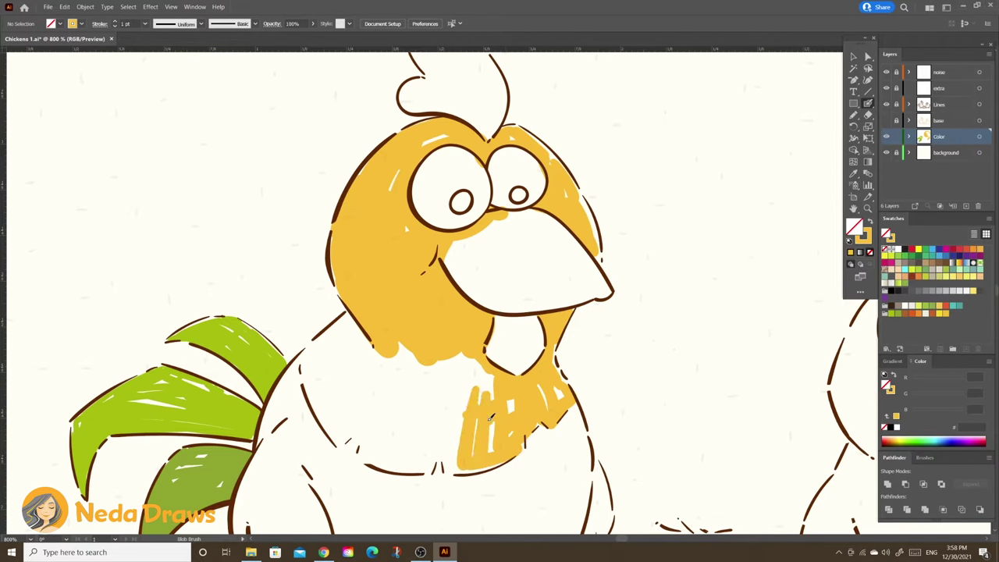
left_click_drag(468, 353, 424, 451)
left_click_drag(437, 355, 398, 451)
left_click_drag(382, 336, 367, 398)
mouse_move(351, 316)
left_mouse_down()
mouse_move(308, 367)
mouse_move(344, 439)
left_mouse_up()
left_click_drag(368, 373, 340, 442)
mouse_move(377, 395)
left_mouse_down()
mouse_move(347, 445)
mouse_move(394, 467)
left_mouse_up()
left_click_drag(422, 406, 437, 468)
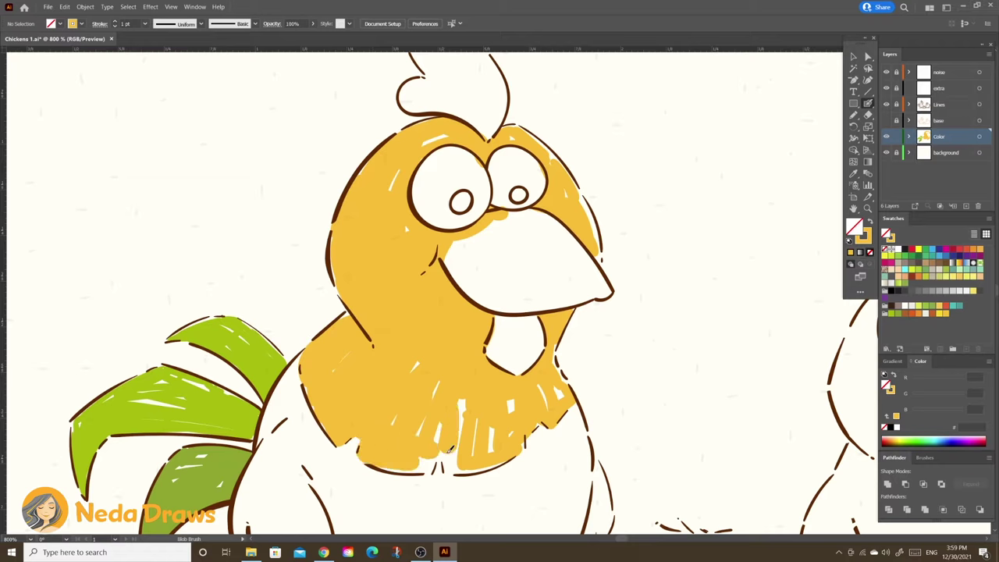
left_click_drag(462, 400, 446, 457)
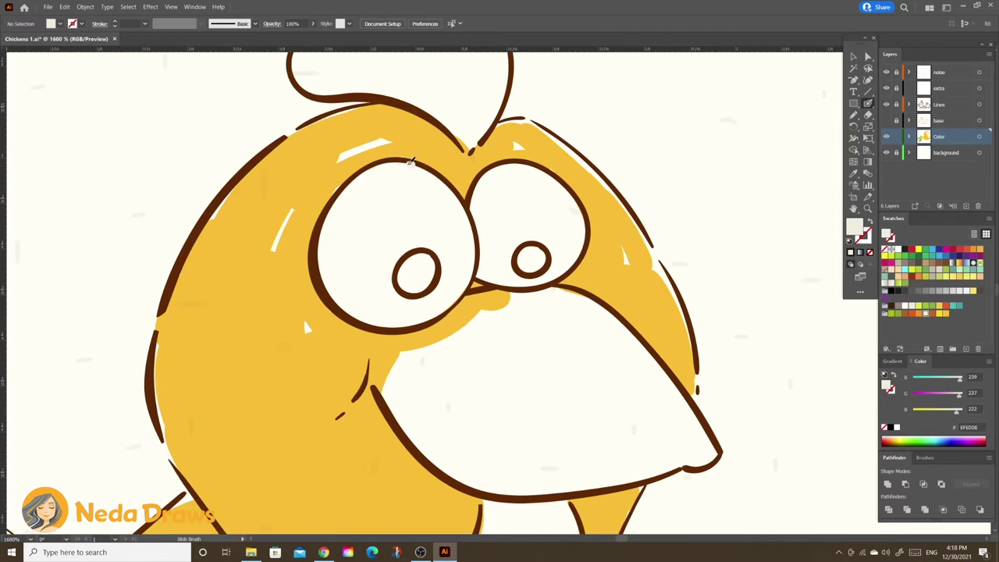
Shade the inside edges of both rooster eyes light grey.
mouse_move(390, 166)
left_mouse_down()
mouse_move(332, 249)
mouse_move(366, 312)
left_mouse_up()
mouse_move(343, 316)
left_mouse_down()
mouse_move(410, 324)
mouse_move(461, 292)
mouse_move(343, 228)
left_mouse_up()
mouse_move(500, 164)
left_mouse_down()
mouse_move(476, 207)
mouse_move(488, 273)
left_mouse_up()
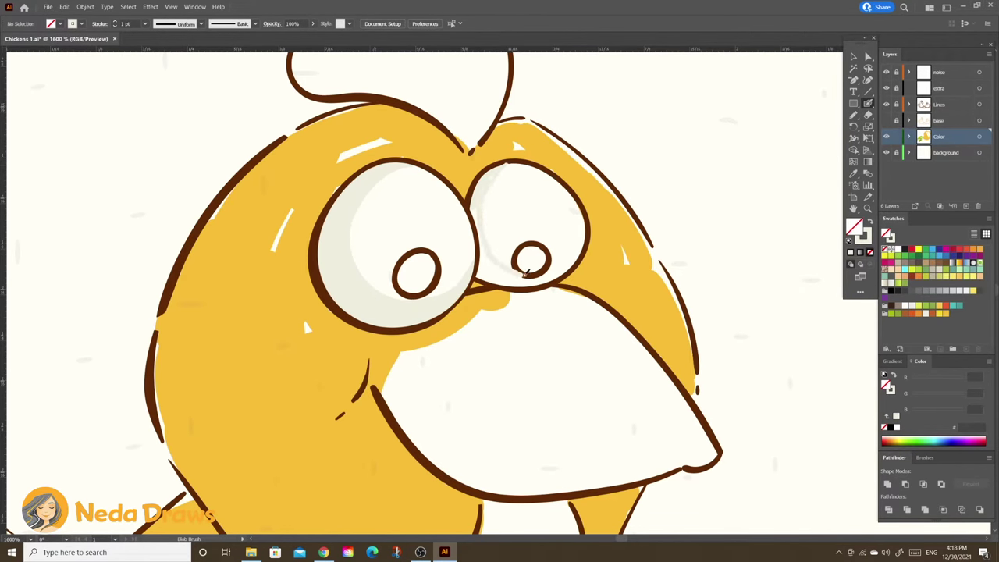
left_click_drag(578, 257, 482, 271)
scroll(482, 272, "up", 5)
Paint the head's top feather orange, the wattle red-orange and the beak orange.
mouse_move(434, 164)
left_mouse_down()
mouse_move(396, 114)
mouse_move(516, 100)
mouse_move(582, 204)
mouse_move(563, 269)
mouse_move(506, 236)
mouse_move(406, 242)
mouse_move(437, 226)
mouse_move(547, 266)
mouse_move(558, 180)
mouse_move(526, 145)
mouse_move(456, 181)
left_mouse_up()
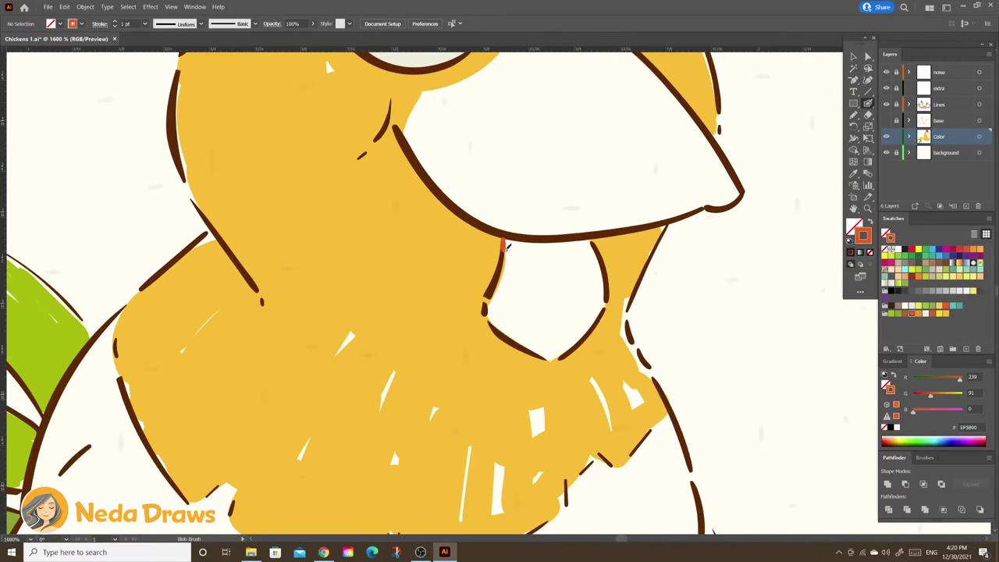
mouse_move(502, 241)
left_mouse_down()
mouse_move(546, 357)
mouse_move(584, 259)
mouse_move(515, 250)
mouse_move(569, 301)
mouse_move(570, 335)
mouse_move(521, 248)
left_mouse_up()
mouse_move(358, 269)
left_mouse_down()
mouse_move(507, 183)
mouse_move(663, 301)
mouse_move(633, 359)
mouse_move(366, 277)
mouse_move(429, 222)
mouse_move(507, 343)
mouse_move(484, 206)
left_mouse_up()
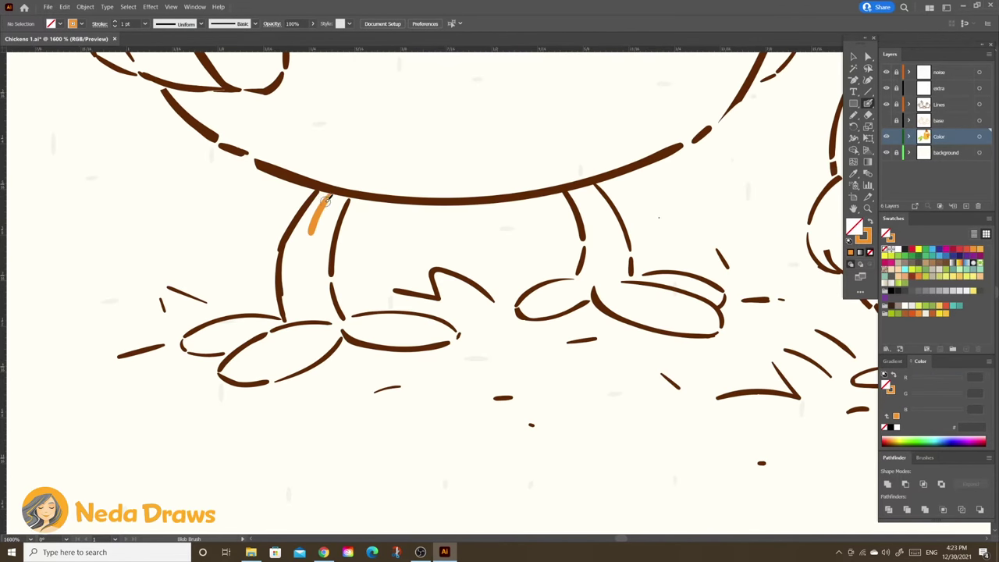
Paint both rooster legs and feet orange and add brown shading along the body's left edge.
mouse_move(325, 200)
left_mouse_down()
mouse_move(312, 268)
mouse_move(320, 332)
mouse_move(226, 373)
mouse_move(337, 334)
mouse_move(191, 337)
mouse_move(448, 328)
mouse_move(376, 314)
mouse_move(437, 328)
mouse_move(351, 336)
left_mouse_up()
left_click_drag(445, 332, 281, 339)
mouse_move(425, 204)
left_mouse_down()
mouse_move(414, 296)
mouse_move(447, 228)
mouse_move(425, 285)
mouse_move(437, 300)
mouse_move(361, 316)
mouse_move(446, 313)
mouse_move(550, 336)
mouse_move(538, 308)
mouse_move(453, 308)
mouse_move(511, 281)
left_mouse_up()
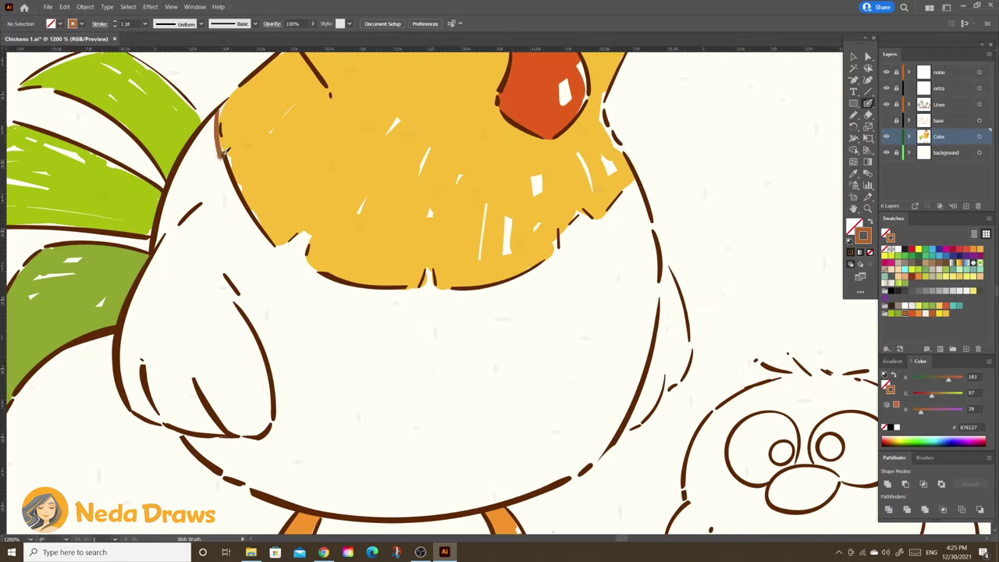
mouse_move(222, 148)
left_mouse_down()
mouse_move(266, 238)
mouse_move(310, 238)
mouse_move(307, 254)
mouse_move(398, 290)
mouse_move(558, 259)
mouse_move(597, 216)
mouse_move(636, 202)
left_mouse_up()
Paint brown along the rooster's body edges, lower-left side and wing.
left_click_drag(653, 316, 551, 482)
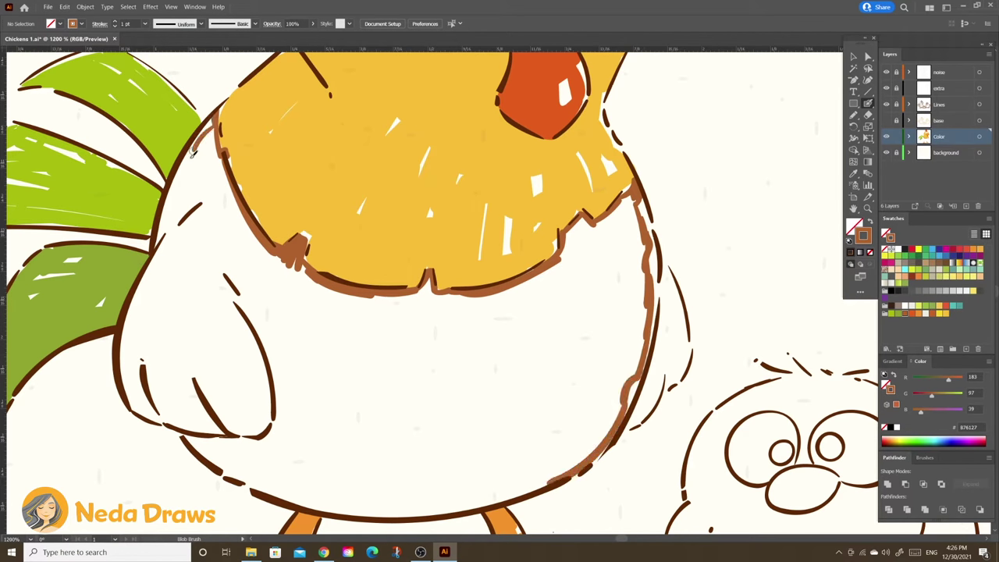
left_click_drag(215, 116, 149, 274)
mouse_move(199, 148)
left_mouse_down()
mouse_move(212, 132)
mouse_move(168, 296)
left_mouse_up()
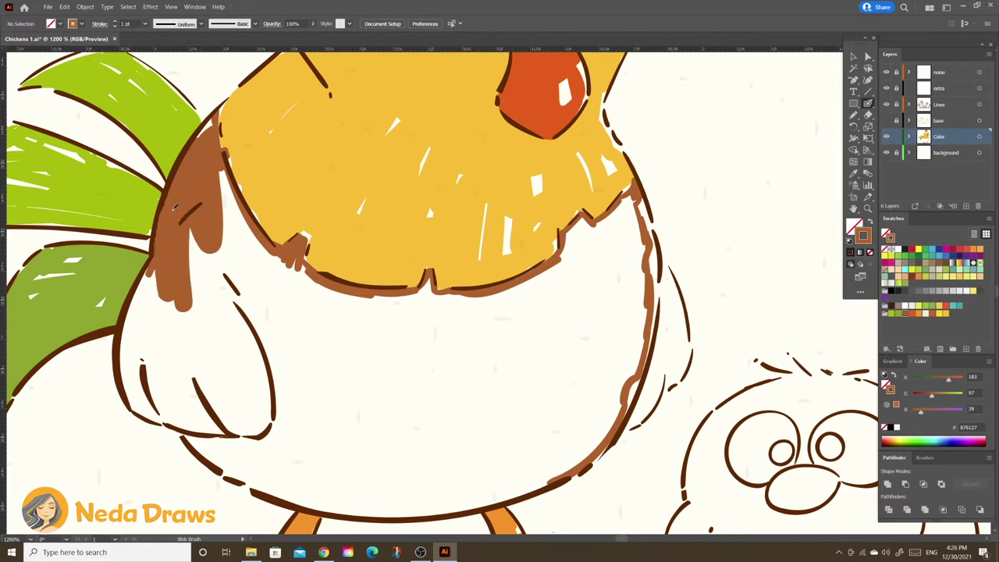
left_click_drag(223, 180, 234, 328)
left_click_drag(163, 273, 155, 267)
mouse_move(135, 387)
left_mouse_down()
mouse_move(179, 335)
mouse_move(234, 453)
left_mouse_up()
mouse_move(203, 296)
left_mouse_down()
mouse_move(258, 422)
mouse_move(231, 451)
mouse_move(358, 480)
mouse_move(597, 441)
left_mouse_up()
Fill the belly bottom, wing and middle of the belly with brown strokes.
left_click_drag(234, 250, 266, 332)
left_click_drag(269, 281, 312, 414)
left_click_drag(339, 289, 344, 433)
mouse_move(305, 301)
left_mouse_down()
mouse_move(304, 413)
mouse_move(367, 491)
left_mouse_up()
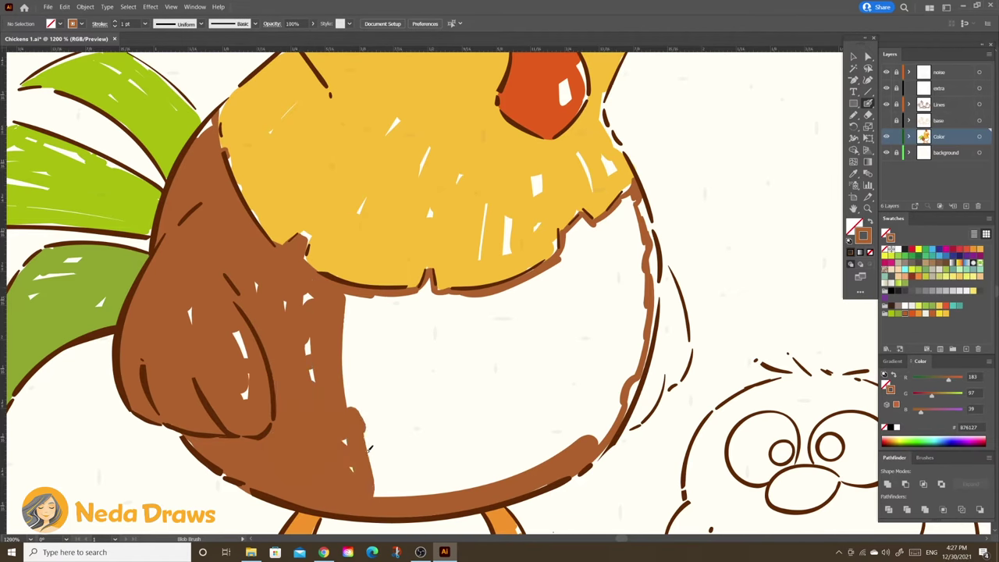
left_click_drag(347, 296, 402, 492)
left_click_drag(398, 296, 444, 492)
mouse_move(456, 285)
left_mouse_down()
mouse_move(434, 367)
mouse_move(476, 488)
left_mouse_up()
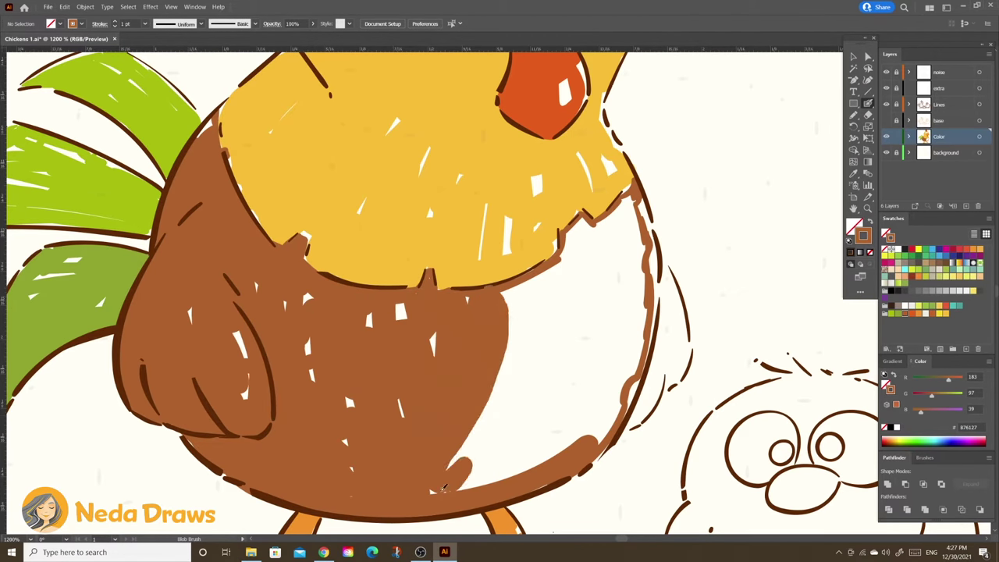
Extend brown across the right belly, covering the remaining white crescent and spots.
left_click_drag(500, 281, 500, 468)
left_click_drag(547, 269, 550, 390)
mouse_move(585, 219)
left_mouse_down()
mouse_move(612, 251)
mouse_move(597, 340)
left_mouse_up()
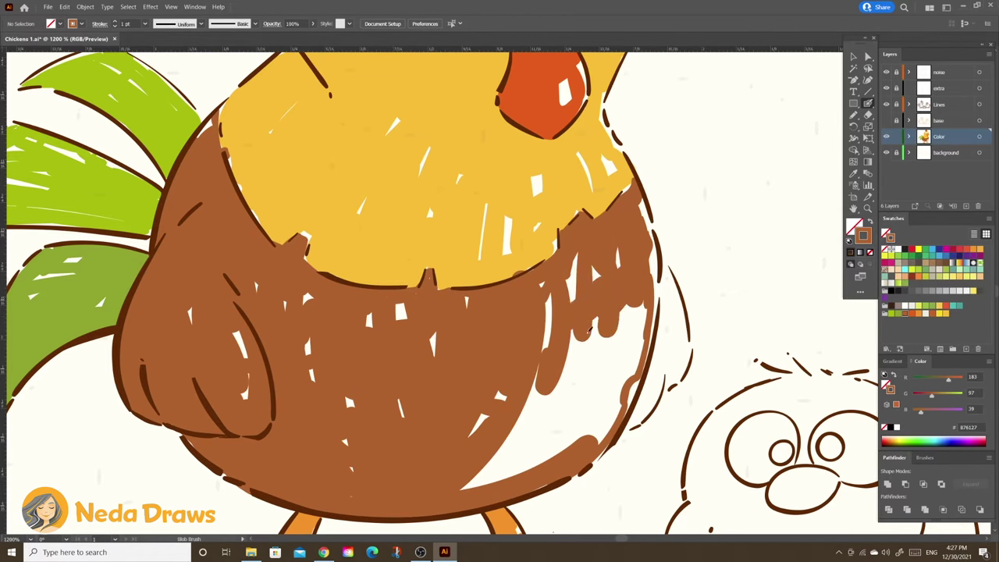
left_click_drag(573, 305, 546, 413)
left_click_drag(636, 304, 570, 437)
mouse_move(616, 390)
left_mouse_down()
mouse_move(536, 404)
mouse_move(472, 433)
left_mouse_up()
left_click_drag(669, 351, 667, 268)
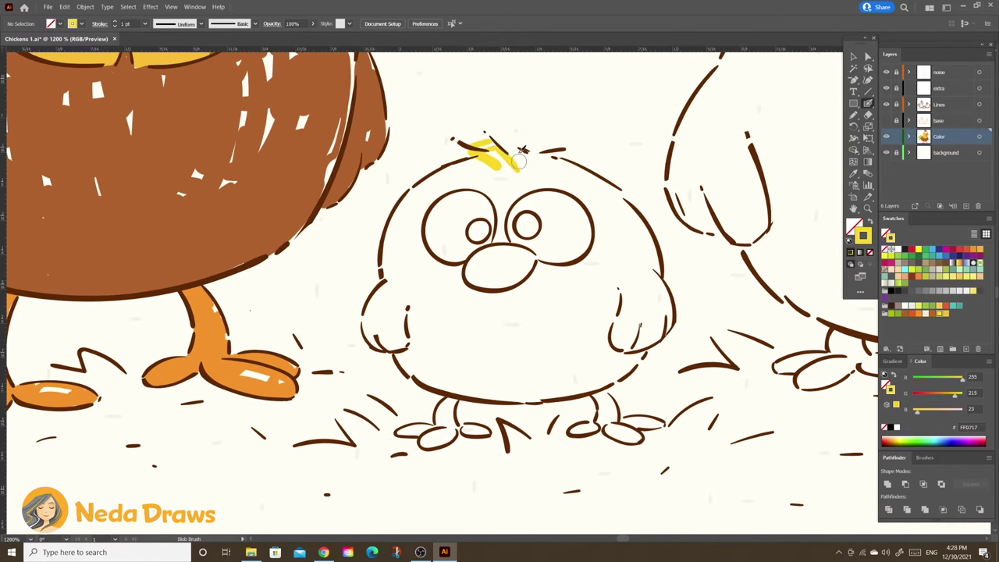
Paint the chick's head, body and wing yellow.
mouse_move(536, 162)
left_mouse_down()
mouse_move(437, 183)
mouse_move(399, 343)
mouse_move(550, 390)
mouse_move(650, 338)
left_mouse_up()
left_click_drag(613, 203, 538, 176)
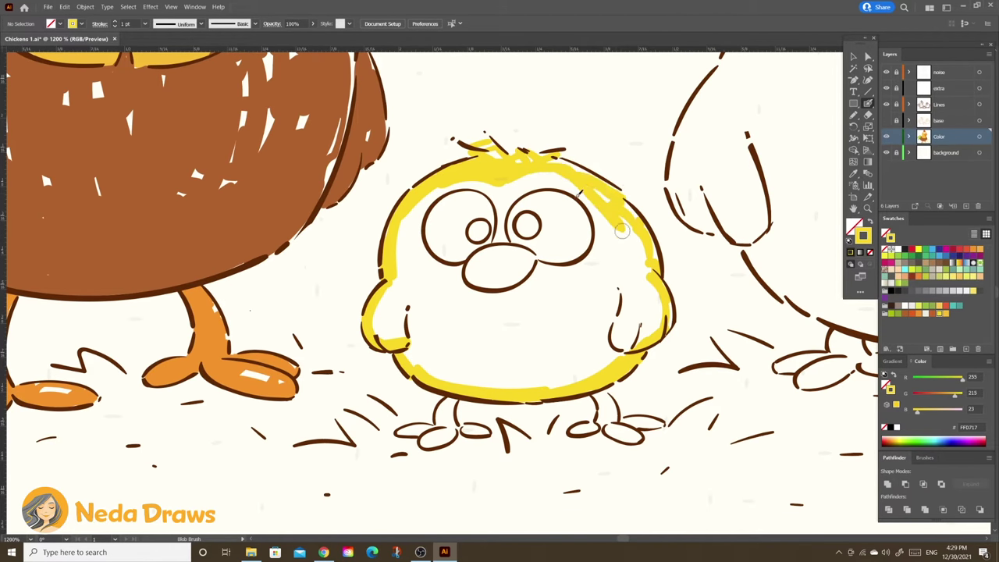
scroll(595, 358, "up", 1)
left_click_drag(406, 140, 336, 250)
mouse_move(414, 234)
left_mouse_down()
mouse_move(320, 313)
mouse_move(335, 250)
left_mouse_up()
mouse_move(366, 312)
left_mouse_down()
mouse_move(391, 375)
mouse_move(414, 286)
mouse_move(547, 336)
mouse_move(519, 382)
left_mouse_up()
left_click_drag(531, 242, 629, 258)
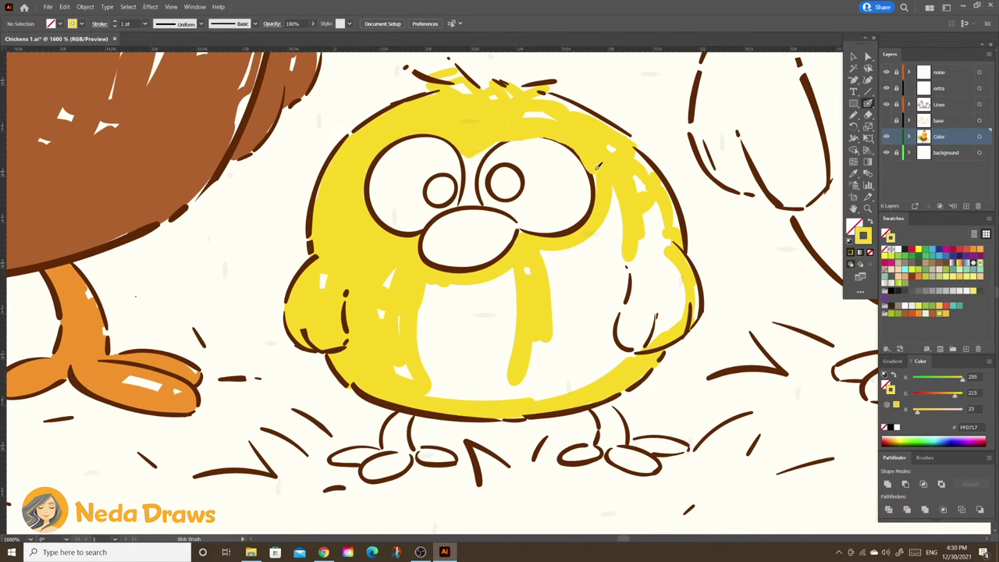
left_click_drag(468, 199, 478, 155)
mouse_move(648, 212)
left_mouse_down()
mouse_move(632, 335)
mouse_move(671, 304)
mouse_move(600, 234)
mouse_move(586, 258)
mouse_move(562, 390)
mouse_move(499, 359)
mouse_move(459, 393)
left_mouse_up()
Zoom in and shade the chick's eyes light grey.
key("ctrl+=")
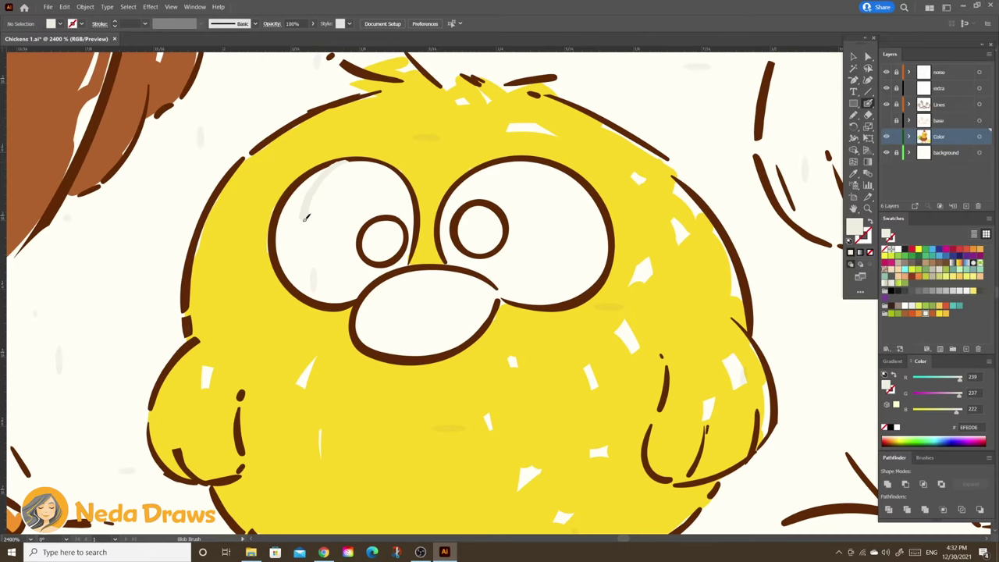
left_click_drag(312, 183, 406, 285)
left_click_drag(281, 203, 351, 301)
mouse_move(468, 175)
left_mouse_down()
mouse_move(598, 199)
mouse_move(500, 297)
left_mouse_up()
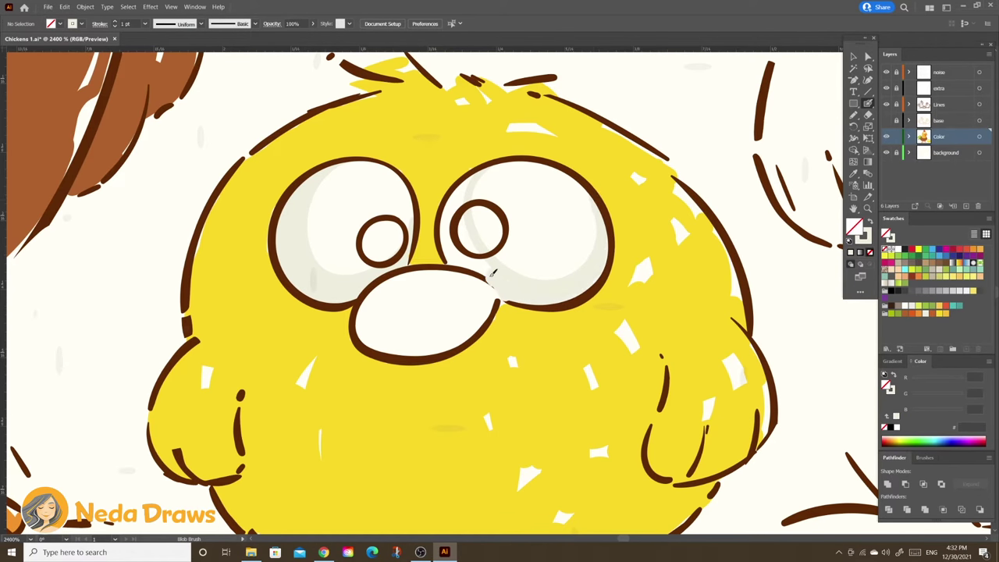
Paint the chick's beak, legs and toes orange.
scroll(468, 234, "down", 2)
mouse_move(394, 277)
left_mouse_down()
mouse_move(480, 230)
mouse_move(422, 285)
mouse_move(337, 312)
left_mouse_up()
scroll(390, 289, "down", 3)
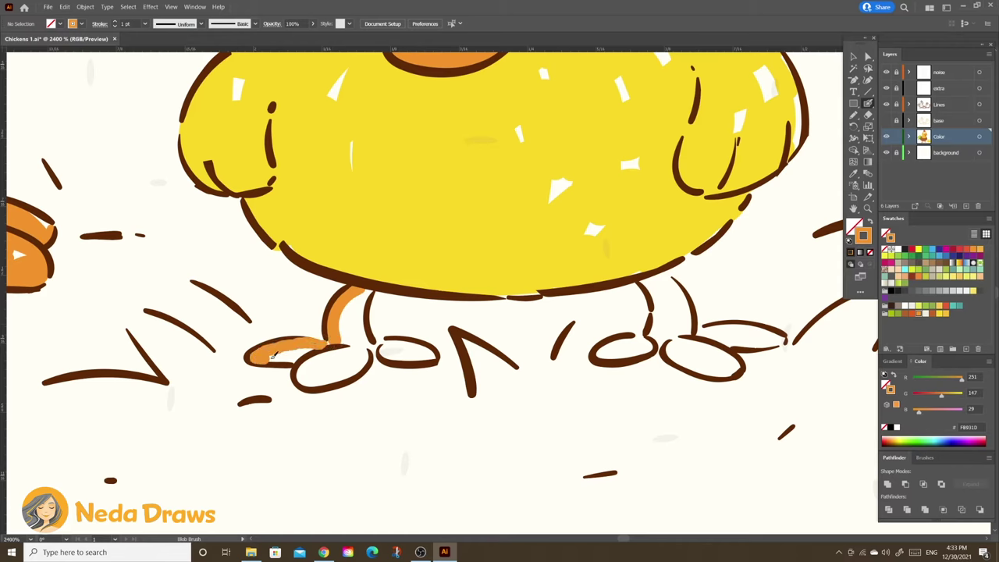
mouse_move(272, 356)
left_mouse_down()
mouse_move(351, 367)
mouse_move(359, 293)
left_mouse_up()
left_click_drag(382, 347, 429, 351)
scroll(430, 351, "right", 3)
mouse_move(543, 285)
left_mouse_down()
mouse_move(491, 355)
mouse_move(558, 312)
left_mouse_up()
left_click_drag(562, 347, 613, 355)
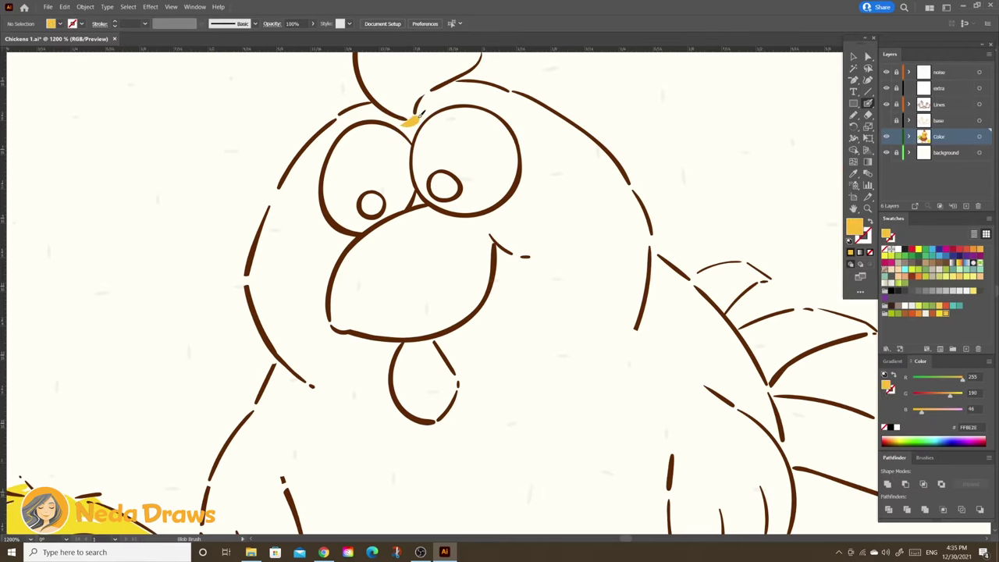
Paint the hen's head golden yellow around the eyes, beak and wattle, down the neck.
mouse_move(413, 117)
left_mouse_down()
mouse_move(312, 160)
mouse_move(328, 326)
left_mouse_up()
mouse_move(412, 138)
left_mouse_down()
mouse_move(527, 156)
mouse_move(499, 227)
mouse_move(511, 258)
left_mouse_up()
left_click_drag(421, 105, 478, 85)
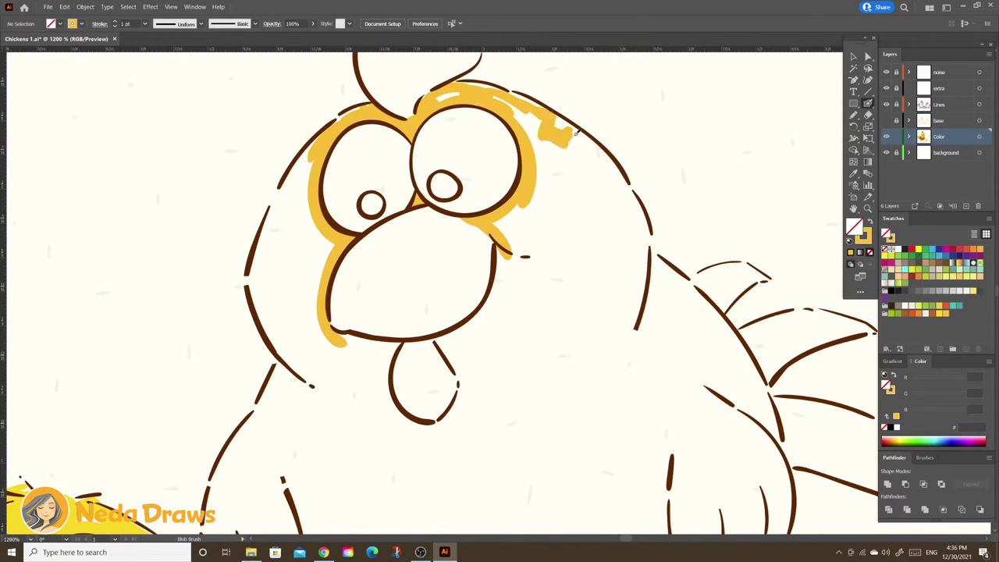
left_click_drag(576, 132, 629, 238)
left_click_drag(663, 291, 714, 316)
mouse_move(316, 140)
left_mouse_down()
mouse_move(269, 226)
mouse_move(253, 289)
mouse_move(305, 375)
left_mouse_up()
mouse_move(312, 163)
left_mouse_down()
mouse_move(327, 355)
mouse_move(390, 359)
mouse_move(430, 441)
left_mouse_up()
left_click_drag(500, 242, 439, 337)
mouse_move(448, 418)
left_mouse_down()
mouse_move(547, 137)
mouse_move(593, 195)
mouse_move(578, 257)
mouse_move(598, 269)
mouse_move(616, 343)
mouse_move(399, 443)
left_mouse_up()
Paint yellow down the hen's right body edge, right wing and across the belly.
scroll(398, 443, "down", 5)
mouse_move(624, 156)
left_mouse_down()
mouse_move(717, 234)
mouse_move(773, 375)
mouse_move(733, 360)
left_mouse_up()
mouse_move(757, 324)
left_mouse_down()
mouse_move(703, 375)
mouse_move(718, 422)
mouse_move(671, 406)
mouse_move(712, 274)
mouse_move(648, 312)
mouse_move(593, 382)
mouse_move(538, 320)
mouse_move(538, 355)
mouse_move(576, 396)
left_mouse_up()
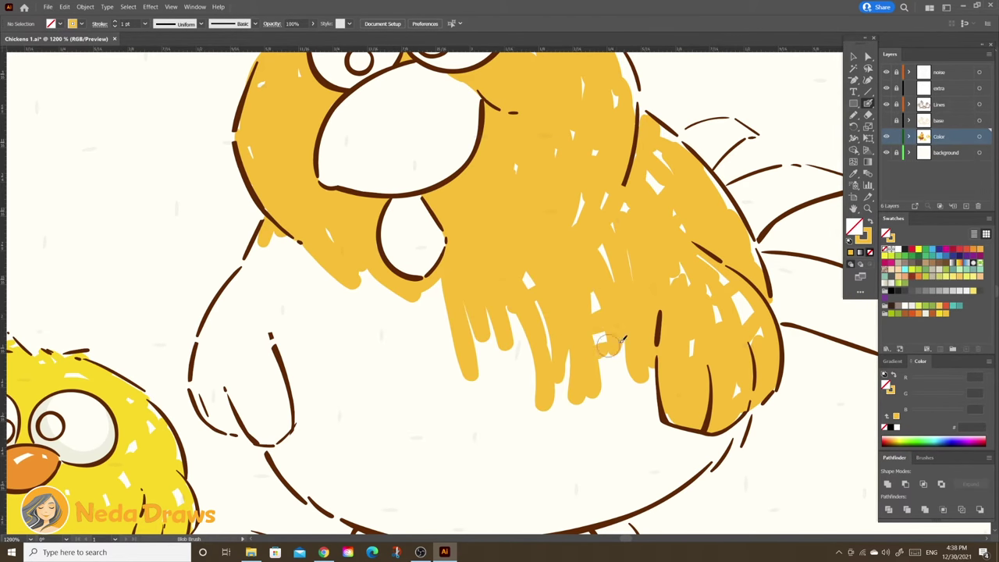
mouse_move(622, 340)
left_mouse_down()
mouse_move(359, 281)
mouse_move(258, 242)
left_mouse_up()
Fill the hen's left wing and remaining belly with yellow.
scroll(532, 253, "down", 2)
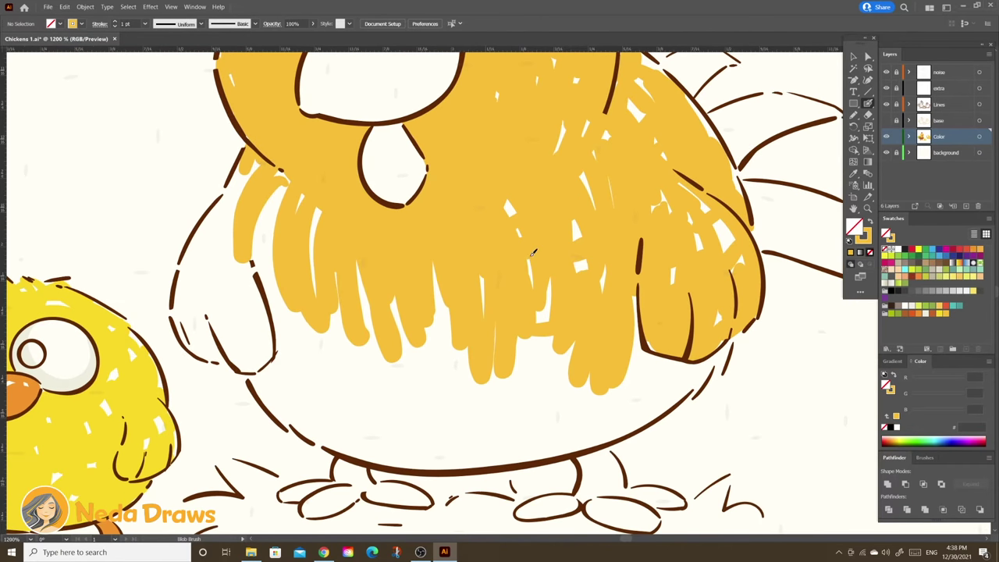
left_click_drag(280, 179, 257, 359)
left_click_drag(234, 172, 226, 366)
mouse_move(211, 219)
left_mouse_down()
mouse_move(188, 281)
mouse_move(199, 347)
left_mouse_up()
left_click_drag(242, 234, 210, 312)
scroll(234, 313, "down", 2)
left_click_drag(429, 273, 361, 305)
mouse_move(351, 234)
left_mouse_down()
mouse_move(297, 328)
mouse_move(642, 301)
mouse_move(686, 273)
left_mouse_up()
left_click_drag(609, 344, 296, 336)
left_click_drag(469, 297, 351, 327)
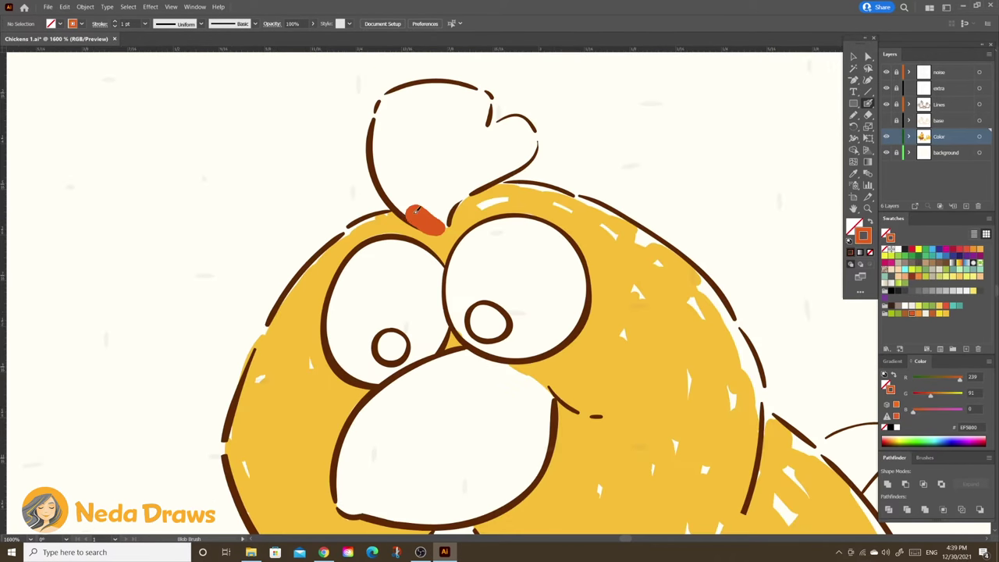
Fill the hen's comb with solid red-orange.
left_click_drag(441, 228, 435, 91)
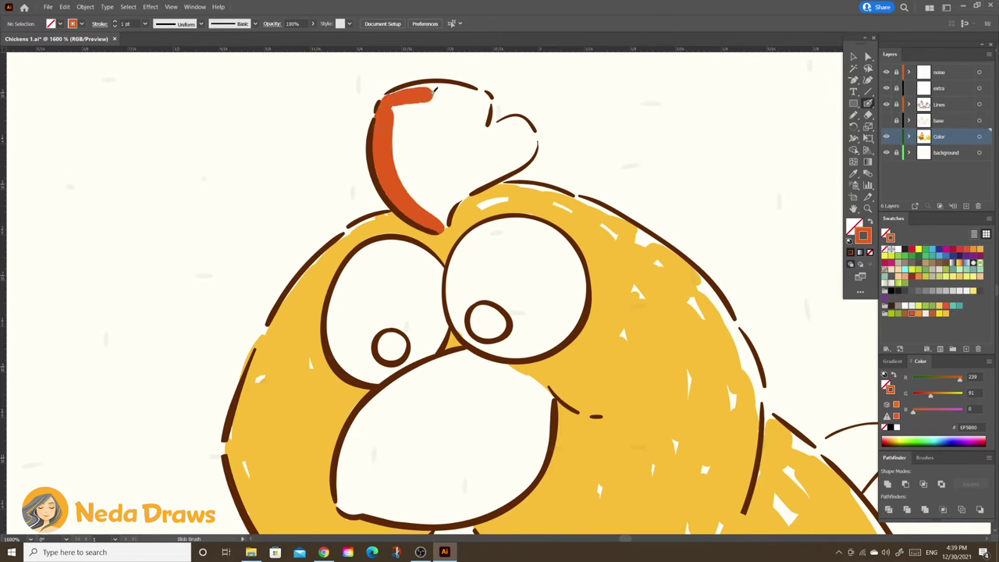
mouse_move(480, 142)
left_mouse_down()
mouse_move(523, 152)
mouse_move(449, 218)
left_mouse_up()
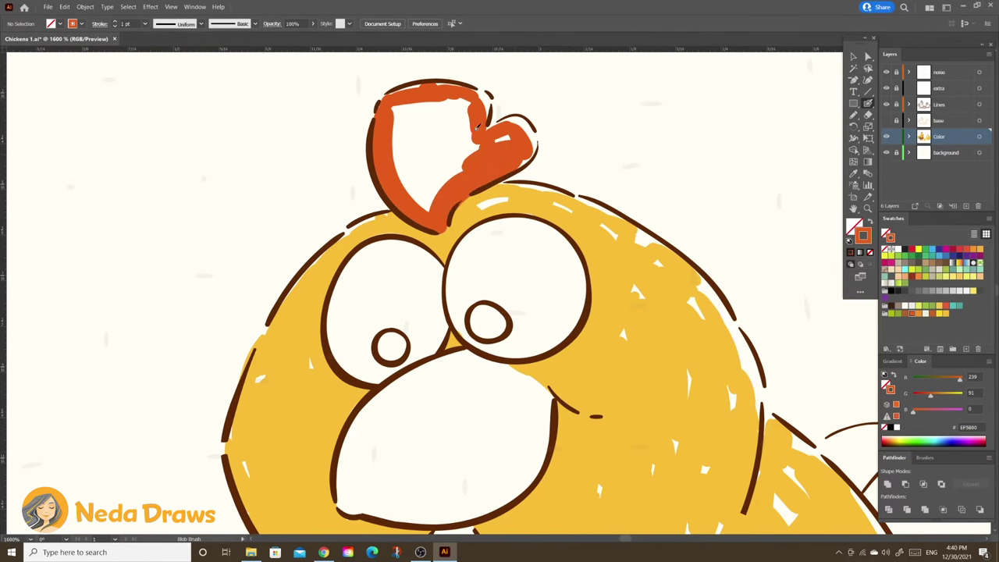
left_click_drag(453, 101, 468, 171)
left_click_drag(413, 97, 429, 134)
Paint soft off-white shading inside the hen's eyes.
scroll(429, 135, "down", 3)
left_click_drag(343, 140, 367, 234)
left_click_drag(421, 172, 374, 242)
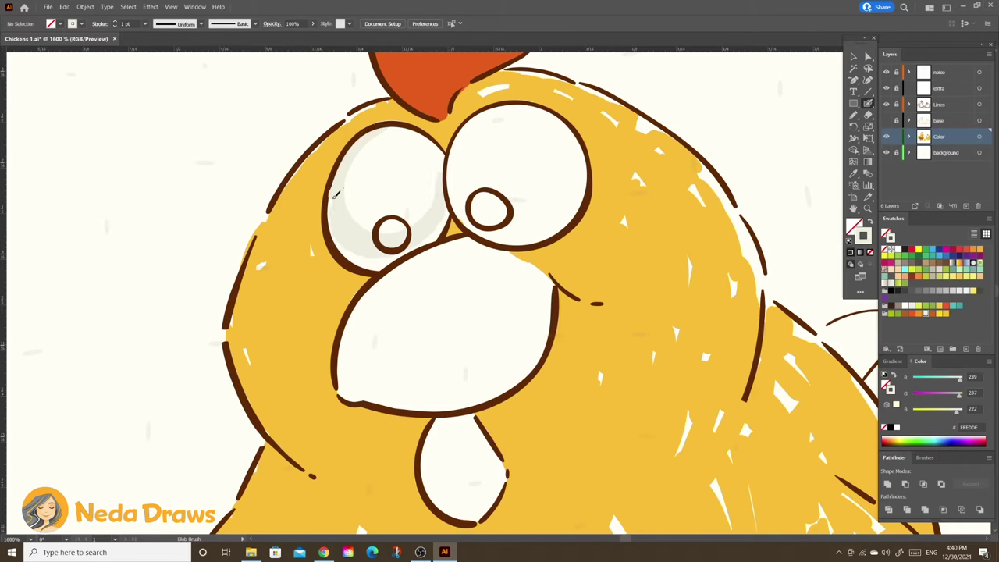
left_click_drag(327, 203, 437, 266)
left_click_drag(461, 125, 500, 234)
mouse_move(484, 234)
left_mouse_down()
mouse_move(582, 165)
mouse_move(552, 184)
left_mouse_up()
Fill the hen's beak orange.
scroll(584, 148, "down", 3)
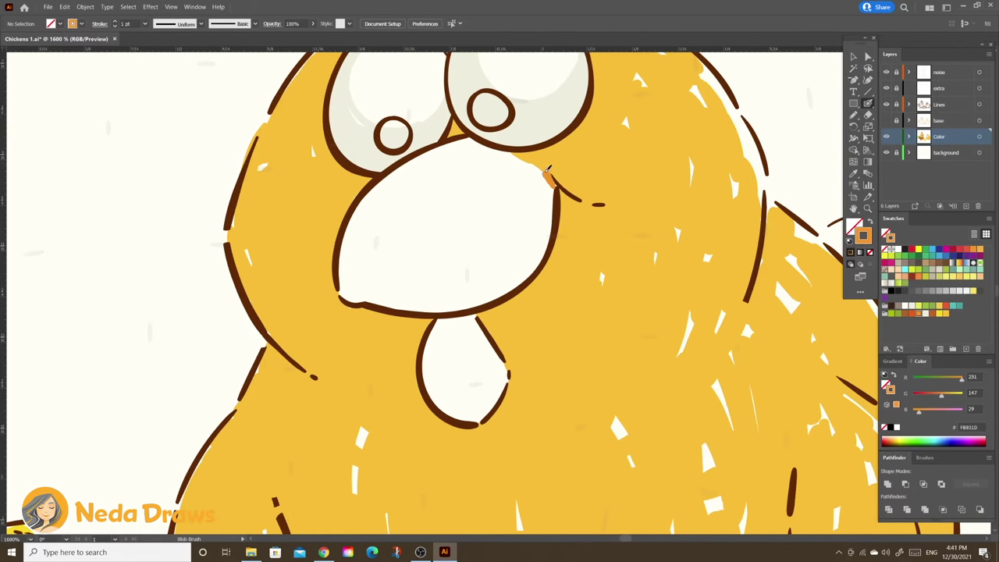
mouse_move(469, 138)
left_mouse_down()
mouse_move(355, 226)
mouse_move(437, 306)
mouse_move(550, 191)
left_mouse_up()
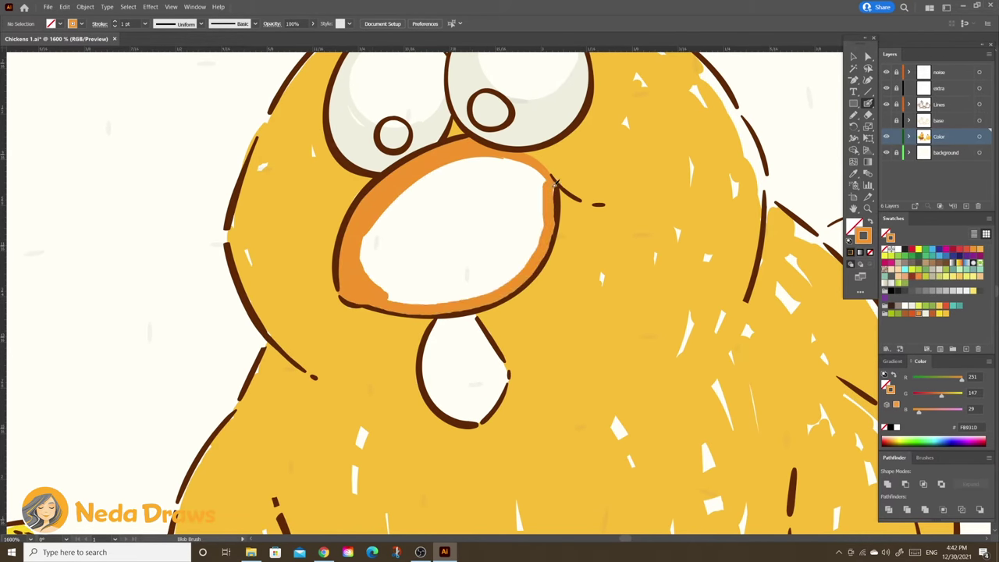
left_click_drag(459, 166, 508, 204)
mouse_move(451, 184)
left_mouse_down()
mouse_move(406, 205)
mouse_move(468, 257)
left_mouse_up()
mouse_move(484, 187)
left_mouse_down()
mouse_move(535, 205)
mouse_move(482, 269)
left_mouse_up()
Zoom in and paint the hen's wattle red-orange.
scroll(481, 269, "down", 3)
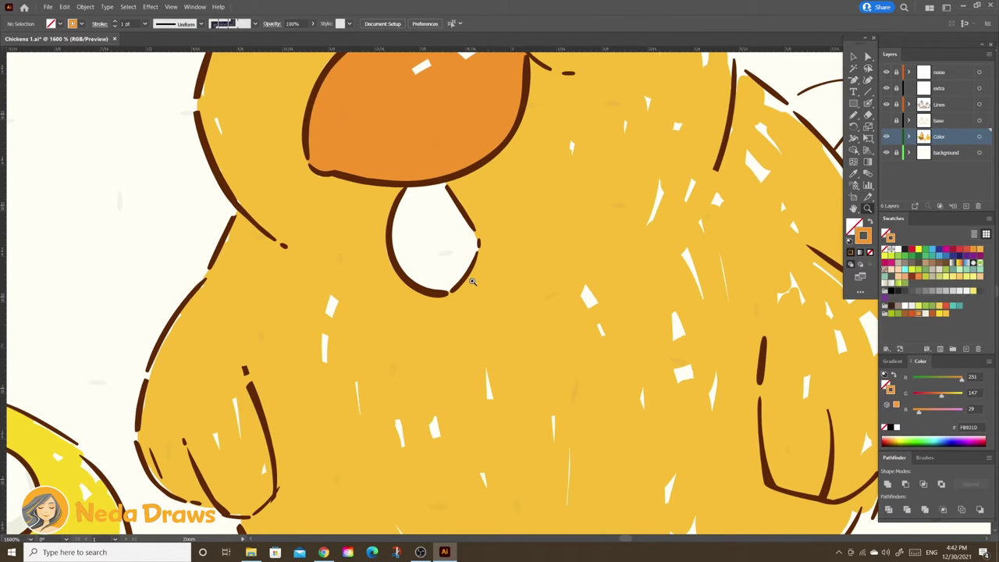
scroll(437, 234, "up", 2)
left_click(911, 313)
mouse_move(413, 152)
left_mouse_down()
mouse_move(458, 296)
mouse_move(457, 164)
left_mouse_up()
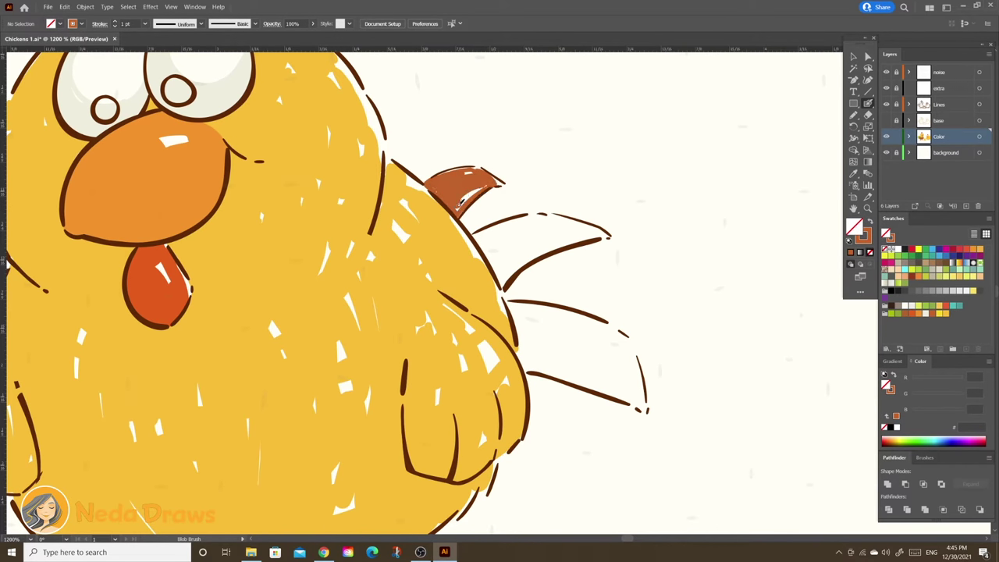
Fill the lower tail feather brown and both of the hen's feet orange.
mouse_move(558, 244)
left_mouse_down()
mouse_move(505, 232)
mouse_move(499, 254)
left_mouse_up()
scroll(515, 247, "down", 2)
mouse_move(515, 290)
left_mouse_down()
mouse_move(597, 326)
mouse_move(621, 288)
mouse_move(526, 289)
mouse_move(600, 281)
left_mouse_up()
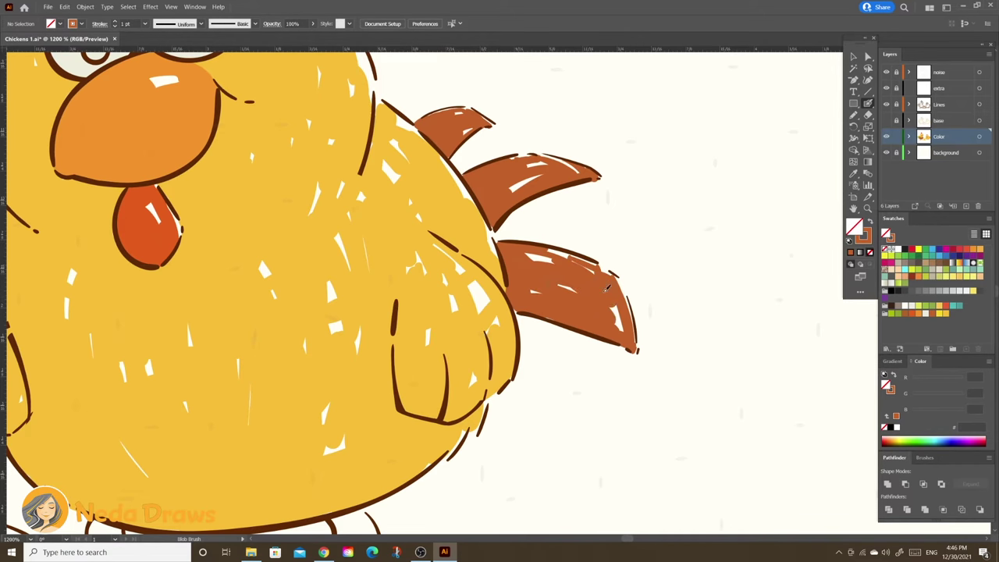
left_click_drag(257, 305, 287, 320)
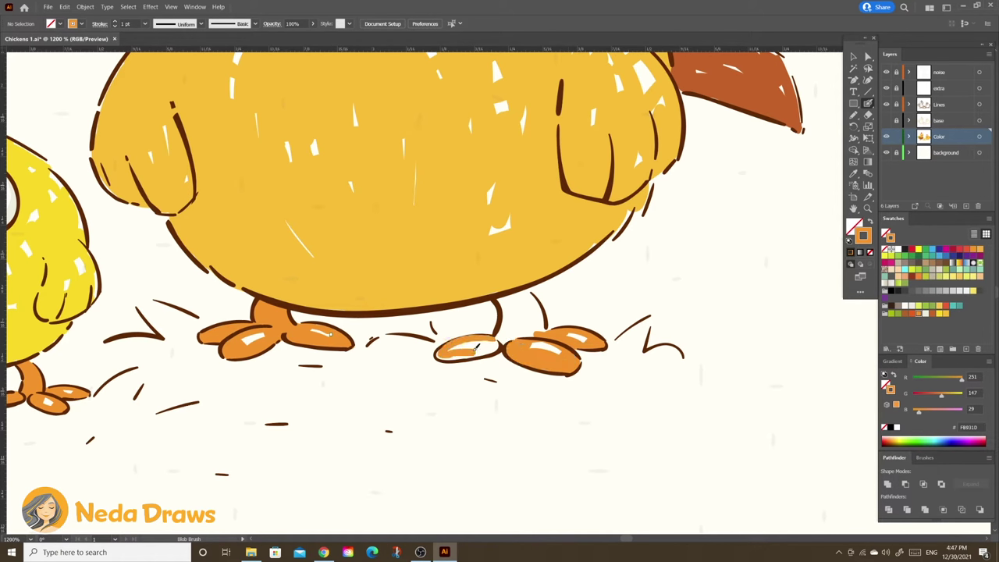
left_click_drag(476, 346, 535, 328)
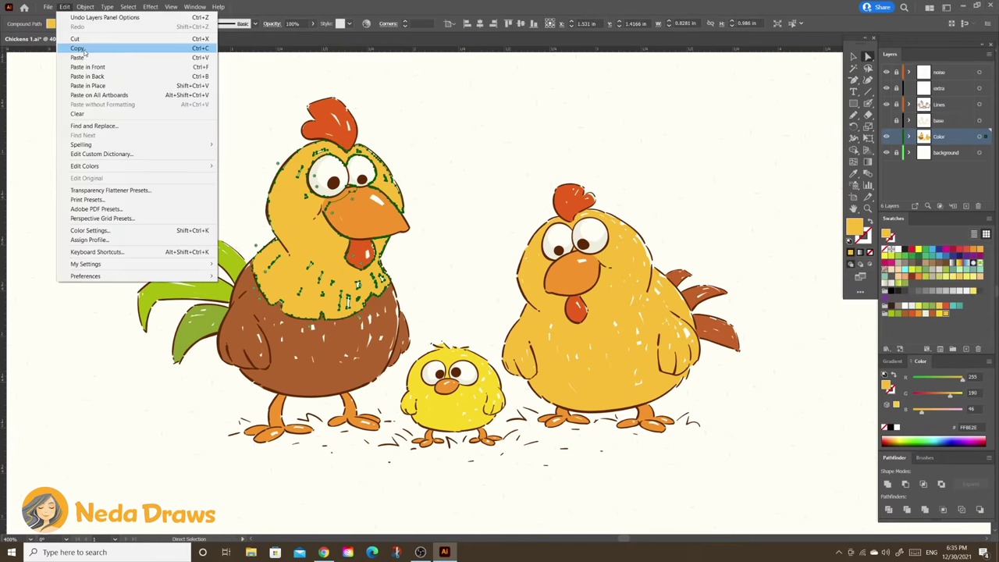
Make 50%-opacity orange shading on the rooster's head and erase the chick's darker copy into patches.
left_click(918, 313)
key("shift+e")
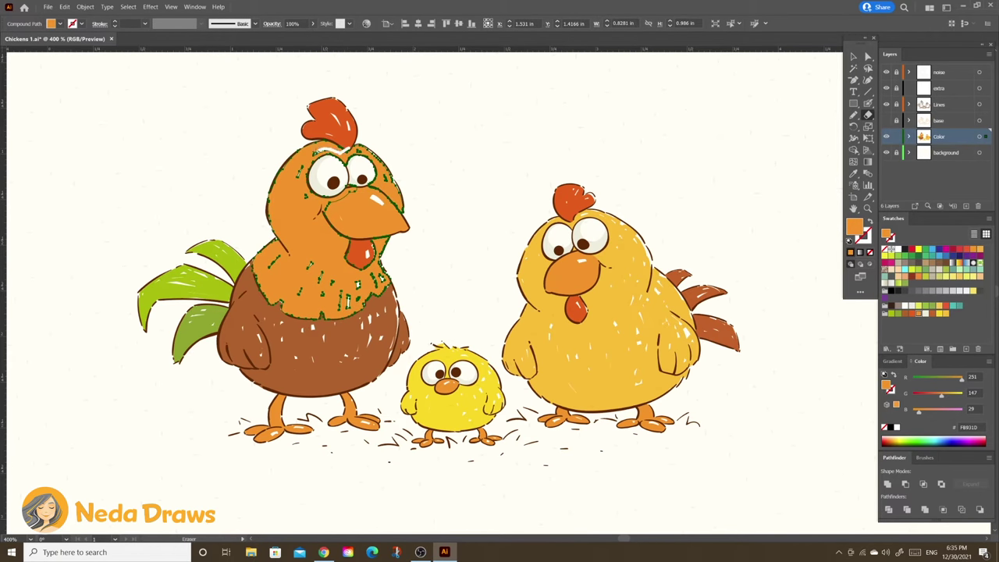
left_click_drag(312, 299, 304, 308)
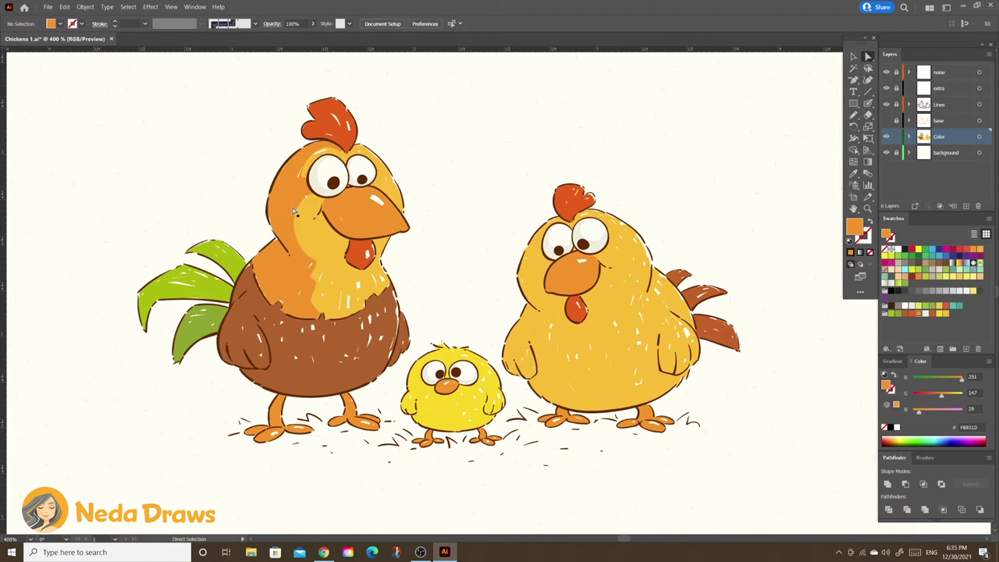
key("5")
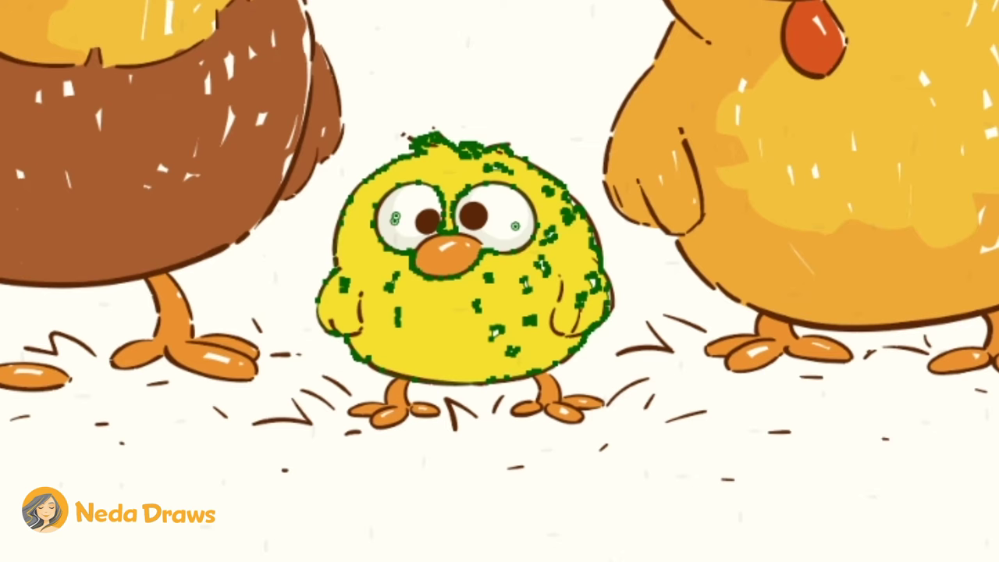
left_click_drag(422, 140, 460, 160)
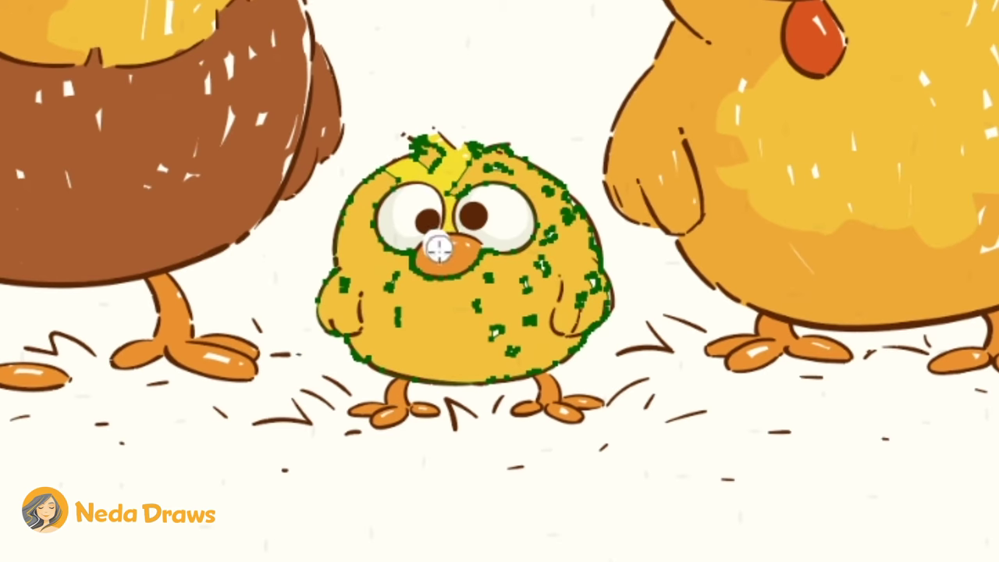
left_click_drag(390, 195, 484, 320)
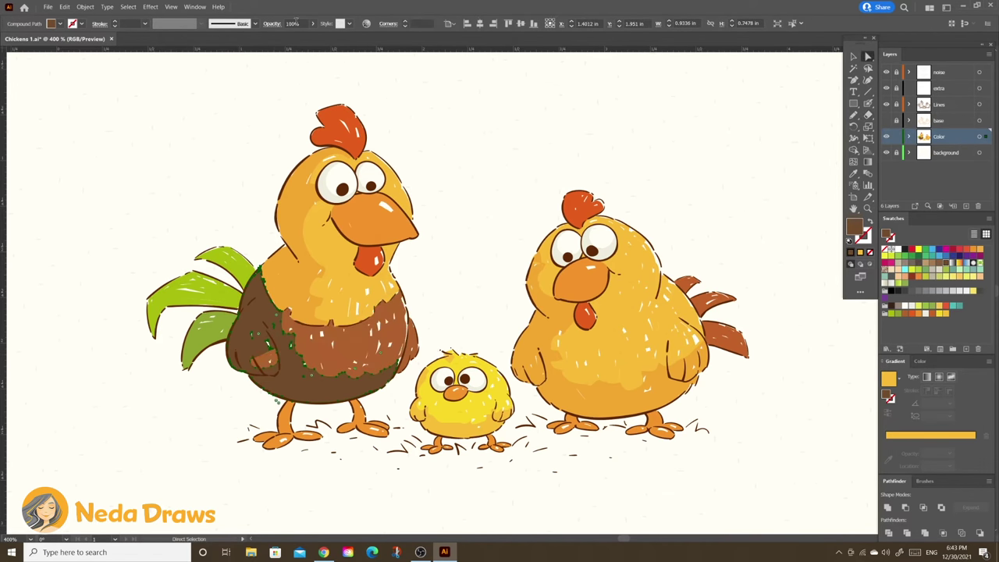
Paste a copy of the hen's body in front and erase it into shading patches.
left_click(65, 6)
left_click(99, 68)
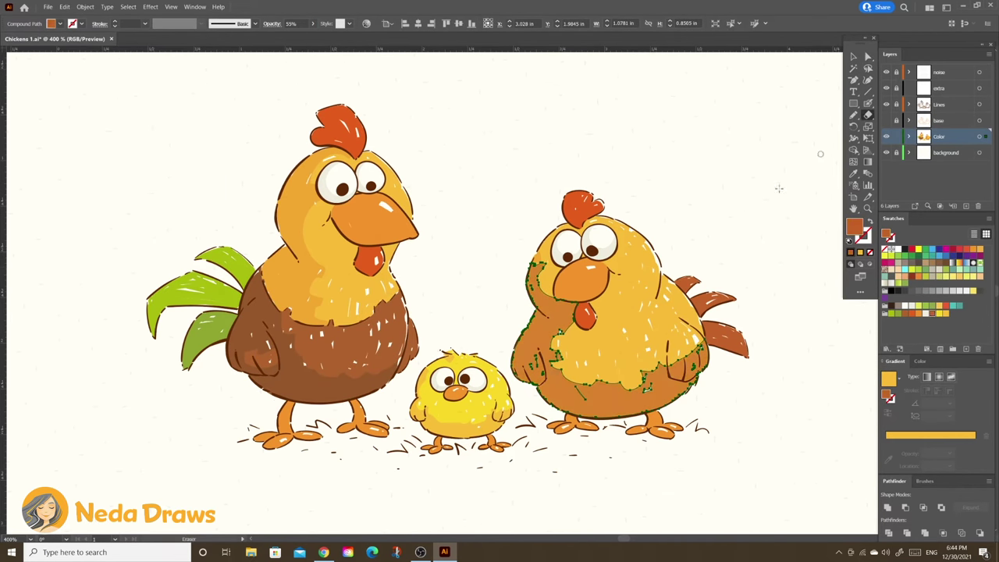
left_click_drag(531, 373, 538, 377)
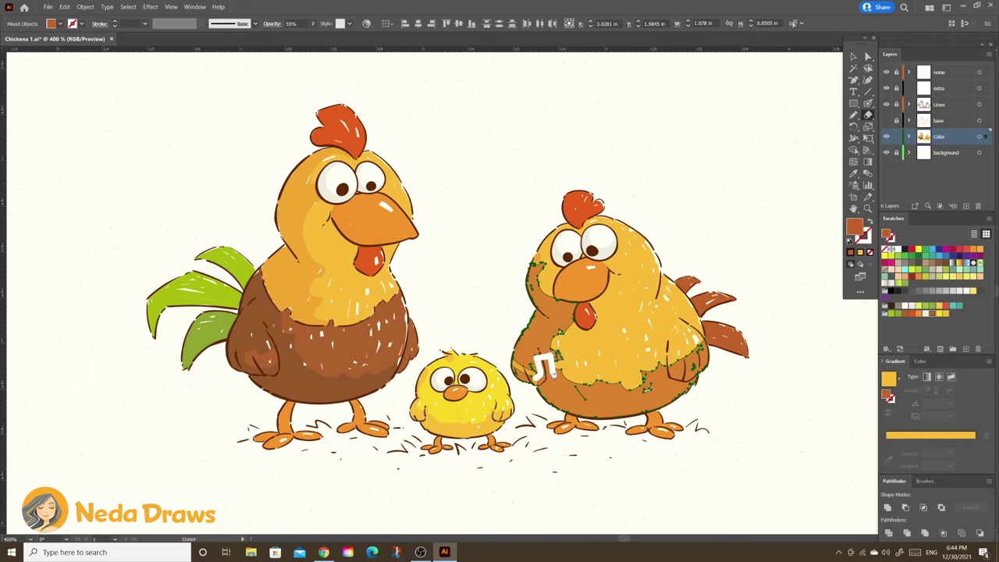
mouse_move(663, 361)
left_mouse_down()
mouse_move(668, 385)
mouse_move(696, 390)
left_mouse_up()
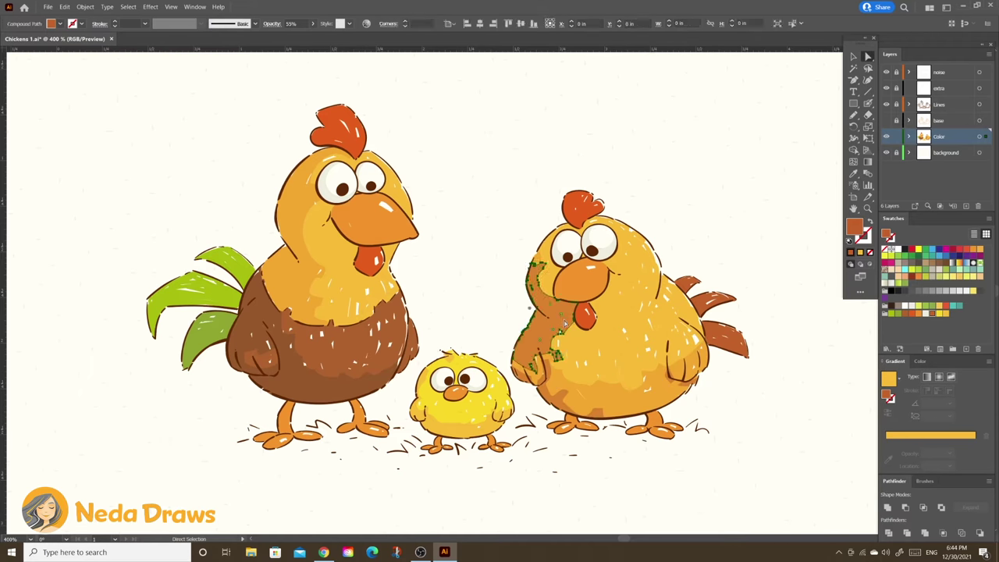
Erase the rooster's chest copy into shading patches and recolour its beak orange.
key("v")
left_click(309, 258)
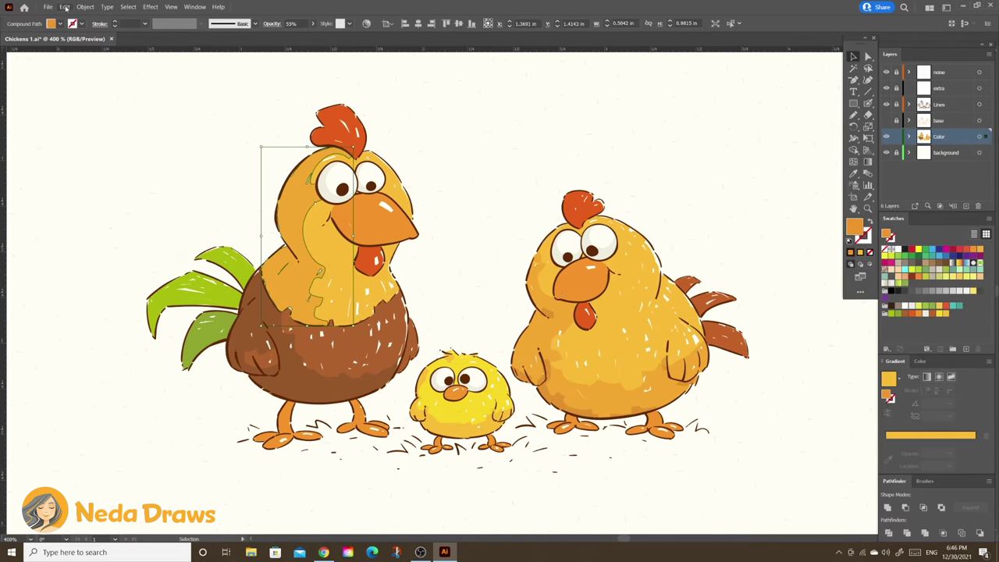
left_click(867, 114)
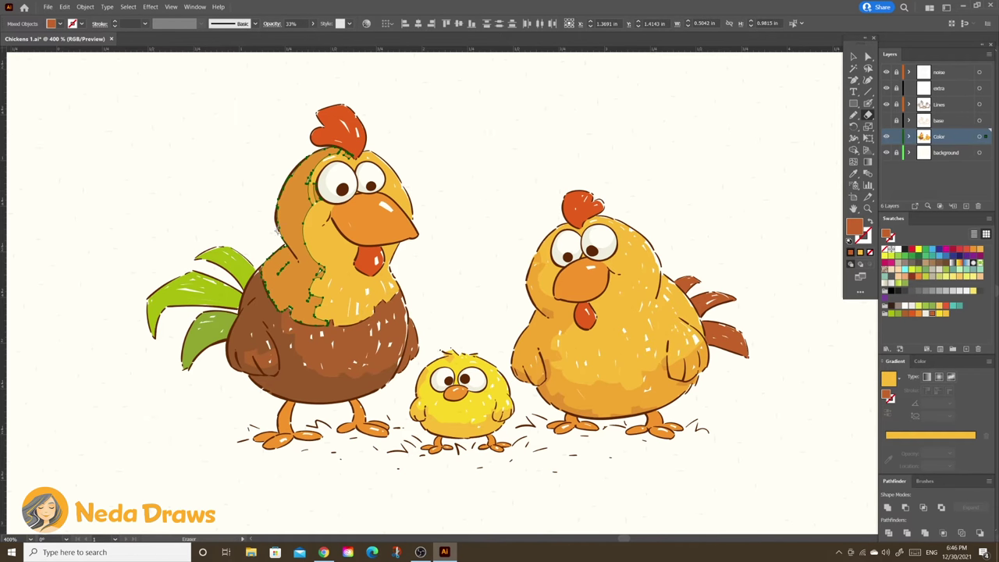
left_click_drag(315, 264, 316, 266)
key("a")
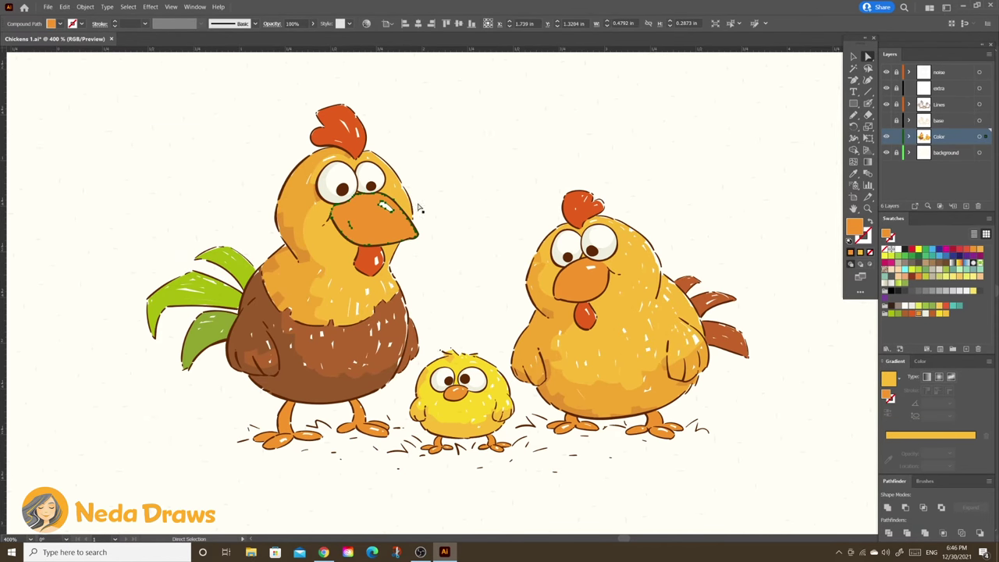
left_click(382, 223)
double_click(854, 226)
left_click(868, 222)
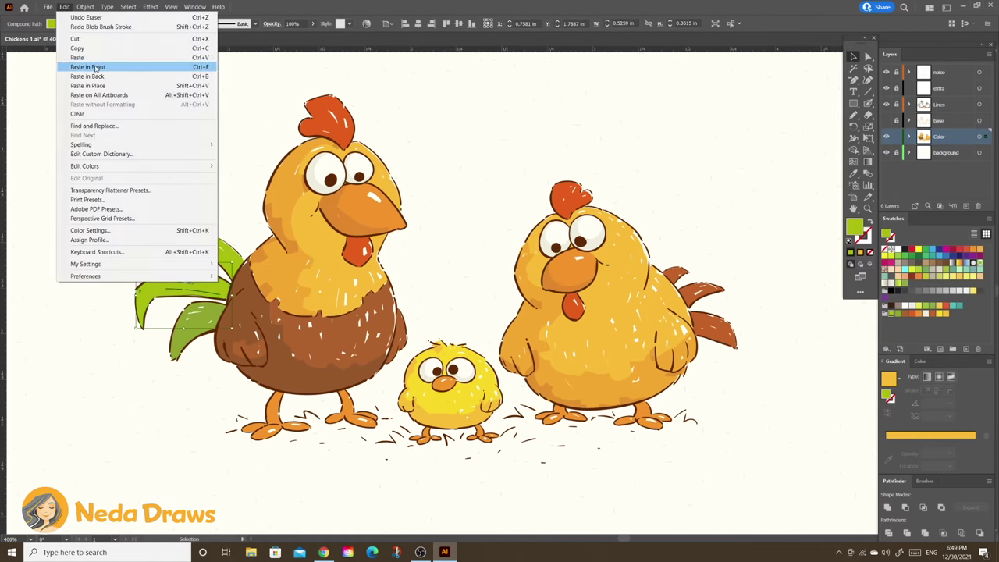
Paste a copy of the hen's body in front and lay a yellow gradient across it.
left_click(94, 68)
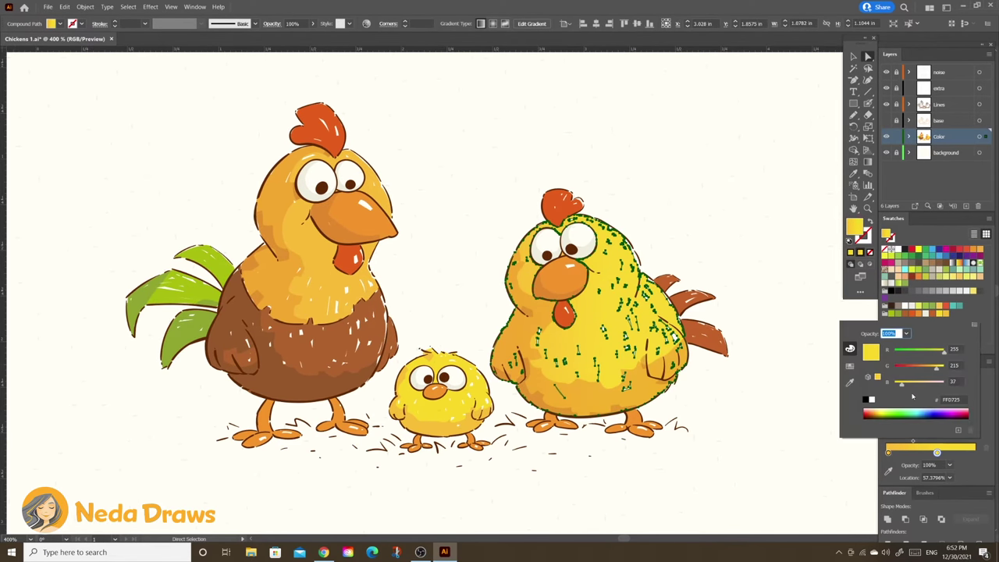
key("g")
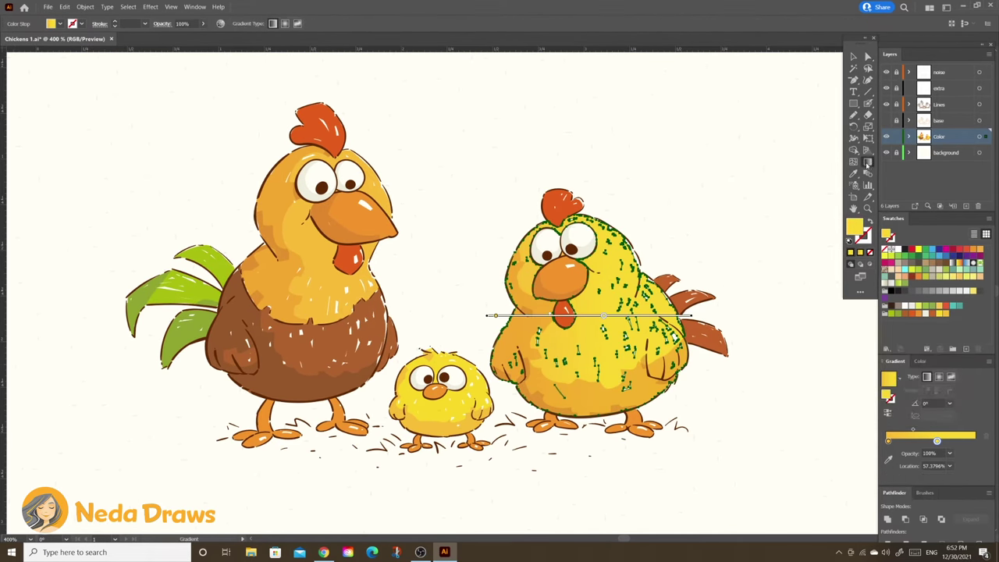
left_click_drag(521, 373, 757, 175)
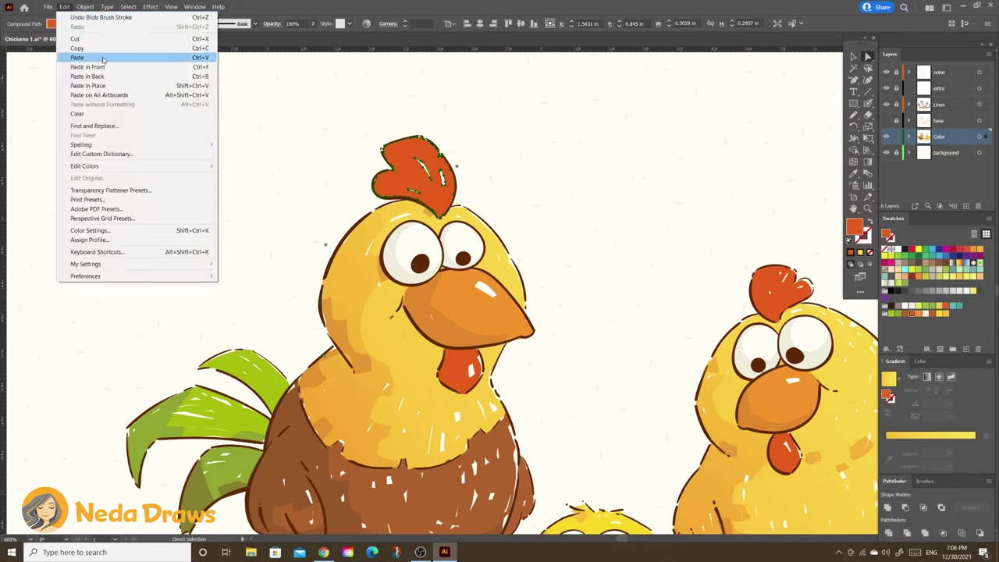
Paint pale-yellow highlight patches on the hen and light green on the rooster's top tail feather.
left_click(89, 56)
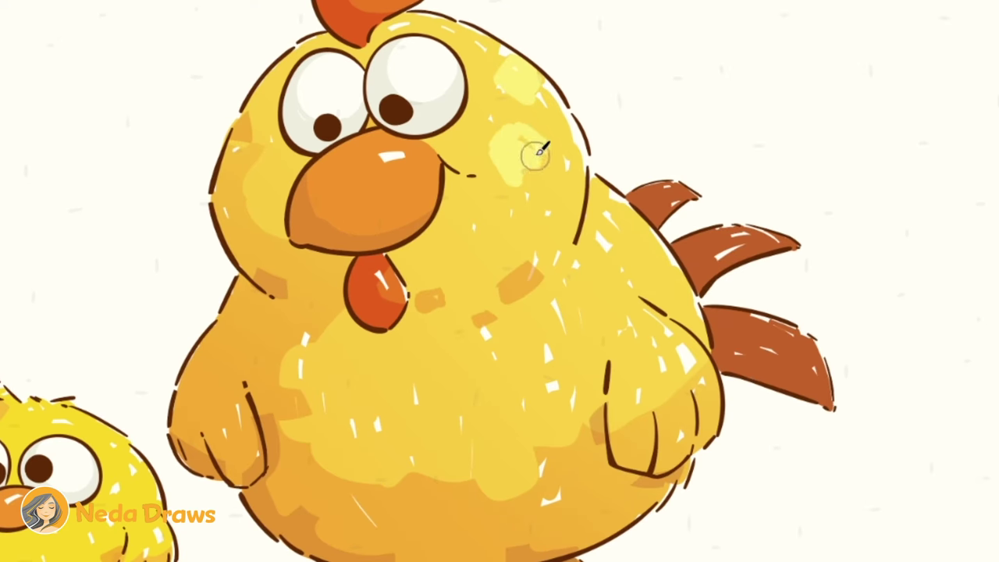
left_click_drag(609, 265, 642, 279)
left_click_drag(624, 227, 636, 238)
left_click_drag(546, 343, 586, 359)
mouse_move(448, 351)
left_mouse_down()
mouse_move(471, 338)
mouse_move(440, 363)
left_mouse_up()
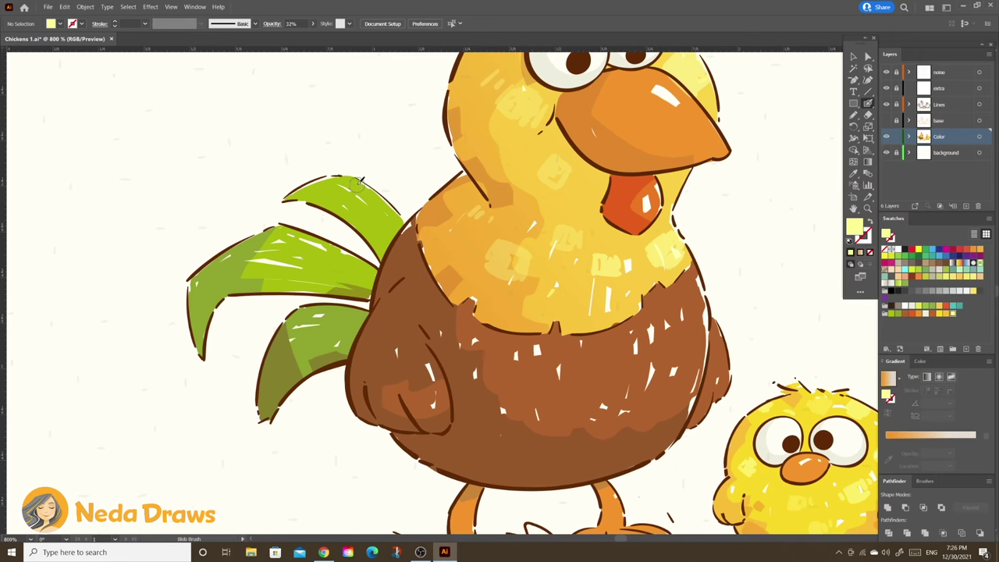
left_click_drag(361, 181, 364, 182)
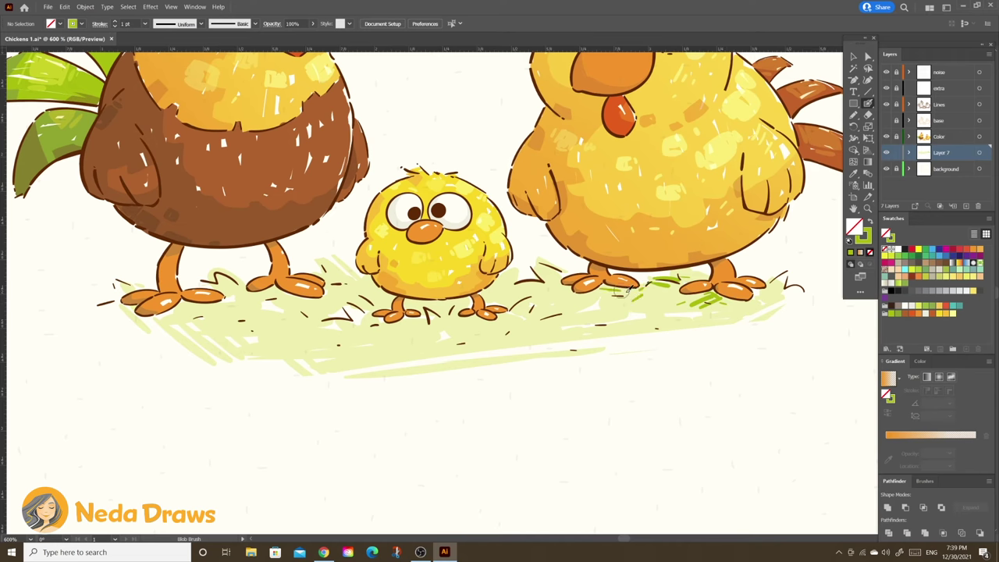
Paint darker green grass blades around the hen's, chick's and rooster's feet.
left_click_drag(648, 290, 604, 306)
mouse_move(524, 253)
left_mouse_down()
mouse_move(564, 284)
mouse_move(567, 304)
left_mouse_up()
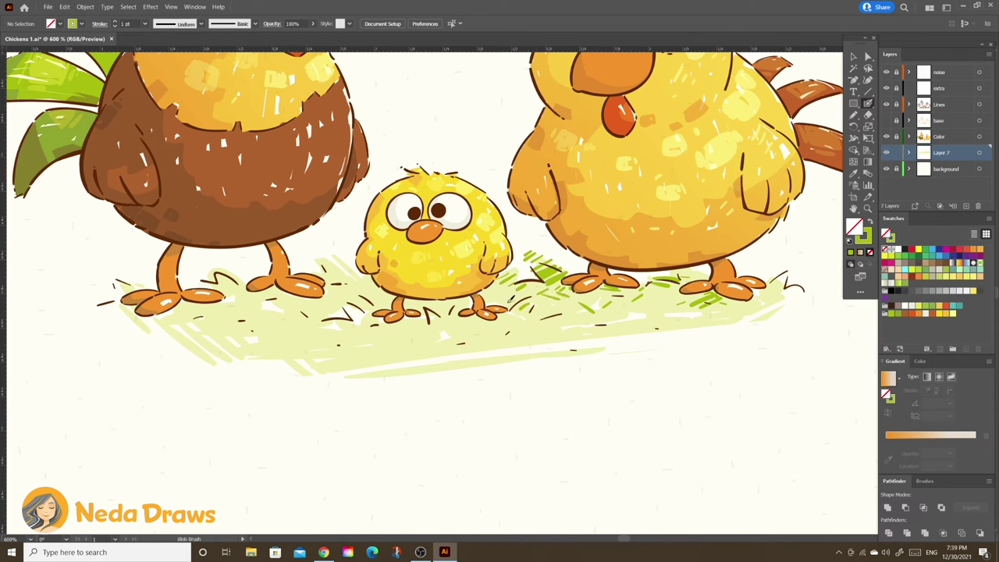
mouse_move(454, 303)
left_mouse_down()
mouse_move(428, 320)
mouse_move(499, 329)
left_mouse_up()
mouse_move(359, 300)
left_mouse_down()
mouse_move(320, 316)
mouse_move(367, 318)
left_mouse_up()
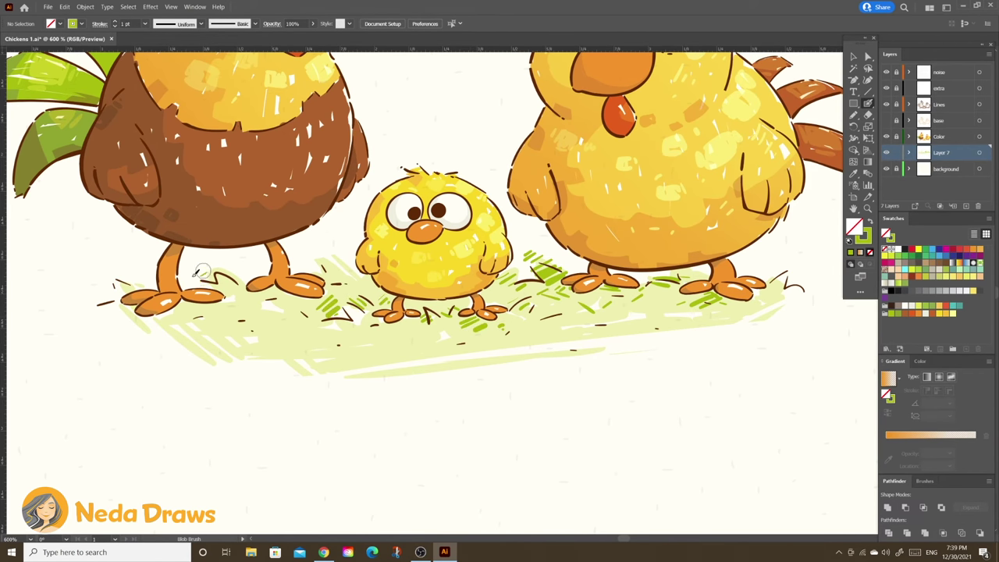
left_click_drag(195, 266, 287, 311)
left_click_drag(178, 305, 269, 322)
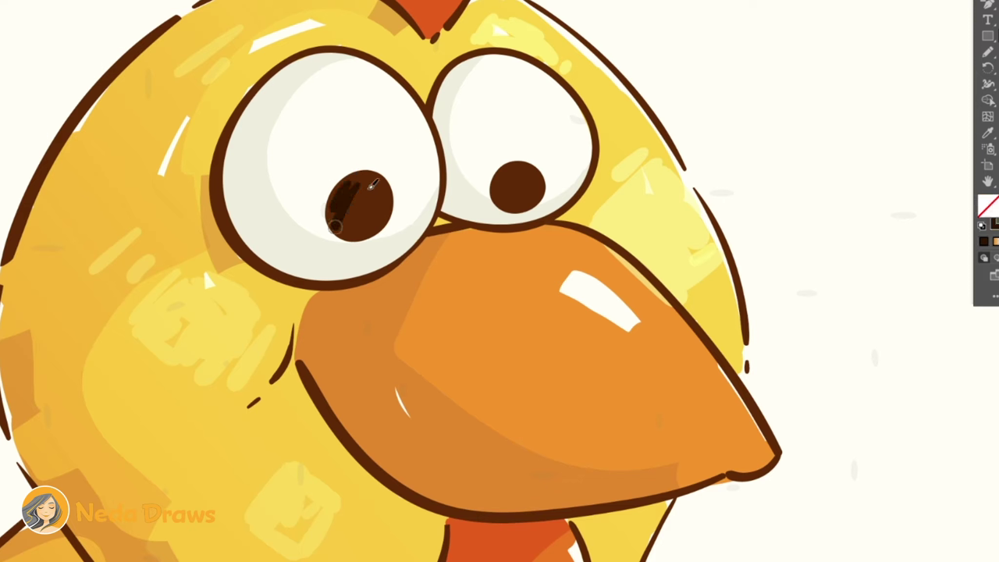
Hatch the rooster's pupil, left eye outline and lower belly edge in dark brown.
mouse_move(498, 167)
left_mouse_down()
mouse_move(519, 208)
mouse_move(547, 202)
left_mouse_up()
left_click_drag(212, 177, 341, 283)
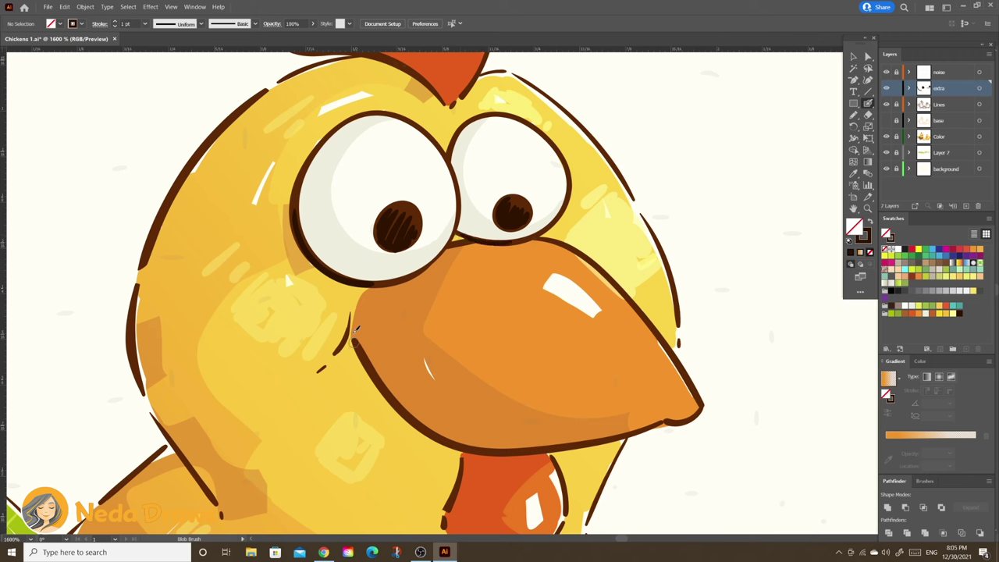
scroll(284, 270, "down", 2)
scroll(292, 249, "up", 2)
scroll(399, 377, "down", 2)
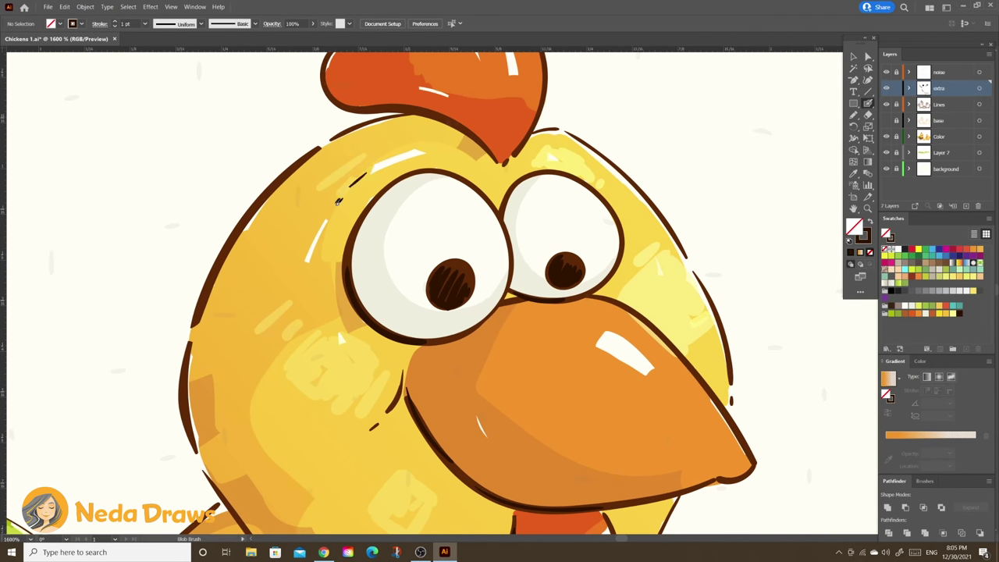
scroll(337, 329, "down", 1)
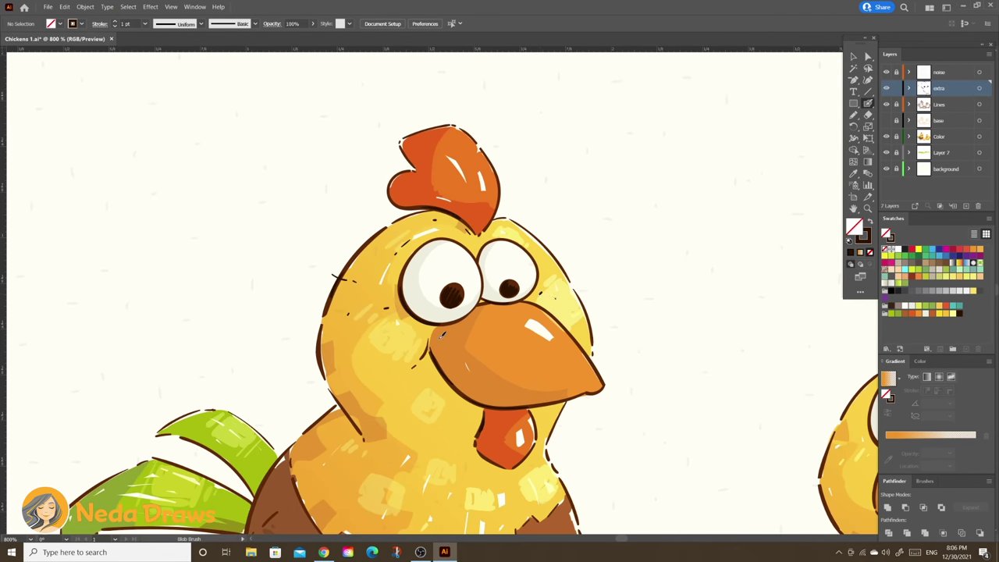
scroll(385, 253, "up", 1)
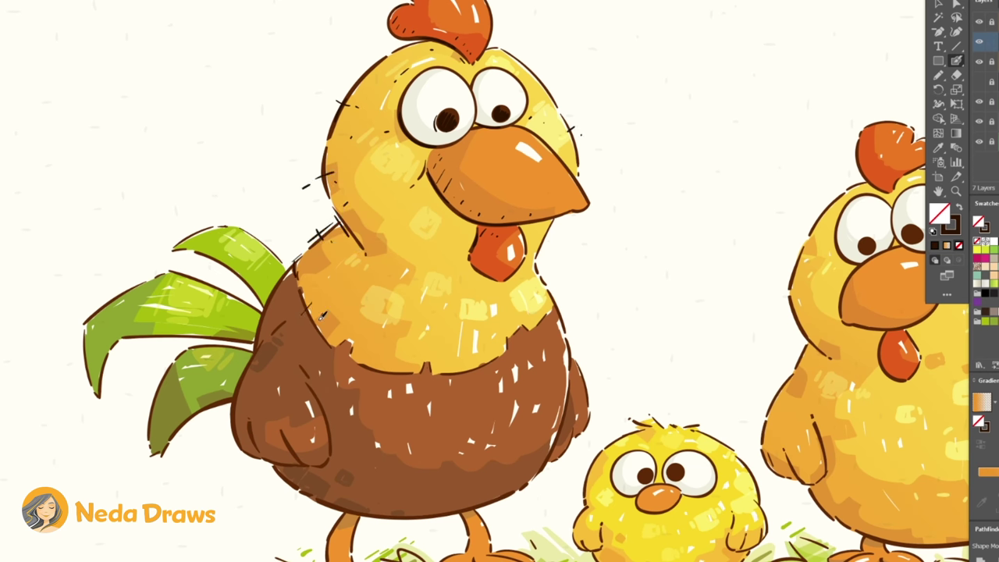
scroll(261, 336, "down", 3)
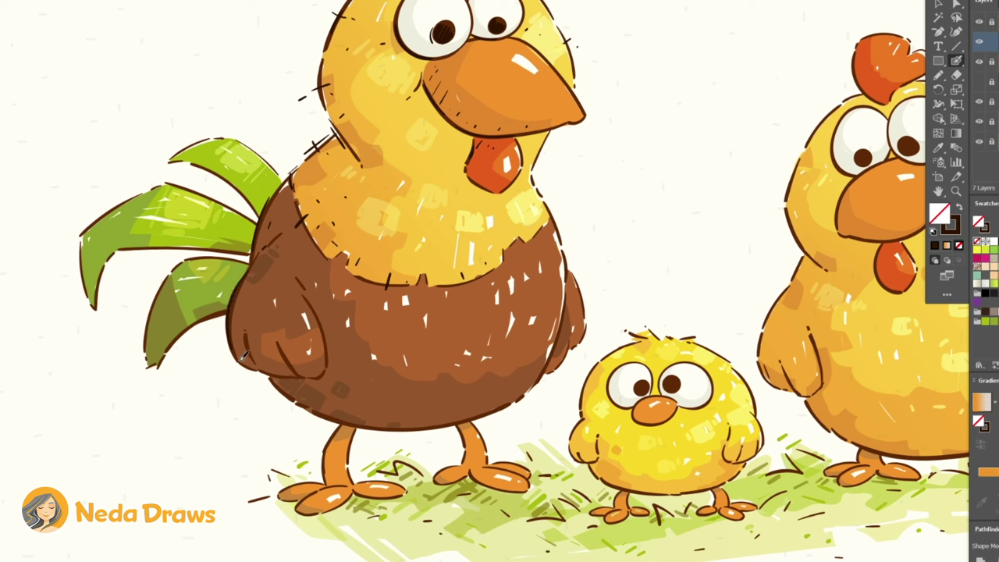
left_click_drag(373, 399, 403, 392)
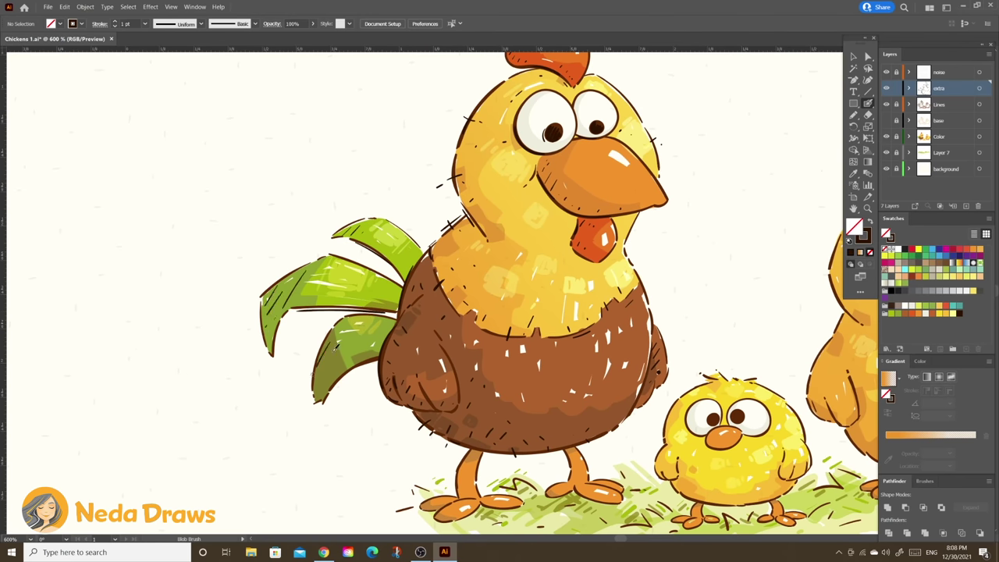
Outline the rooster's foot tip and darken both of the chick's pupils.
key("ctrl+plus")
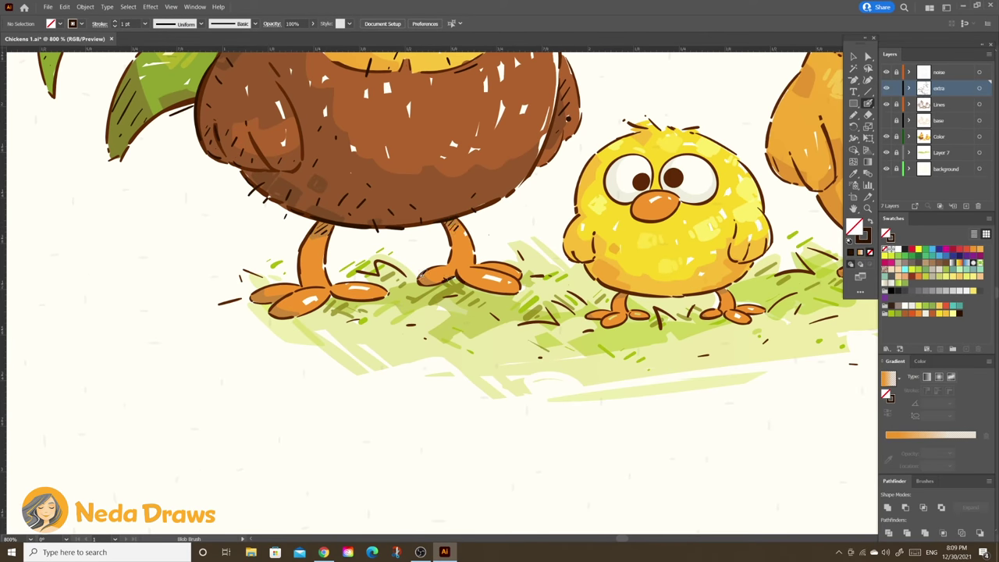
left_click_drag(251, 294, 264, 304)
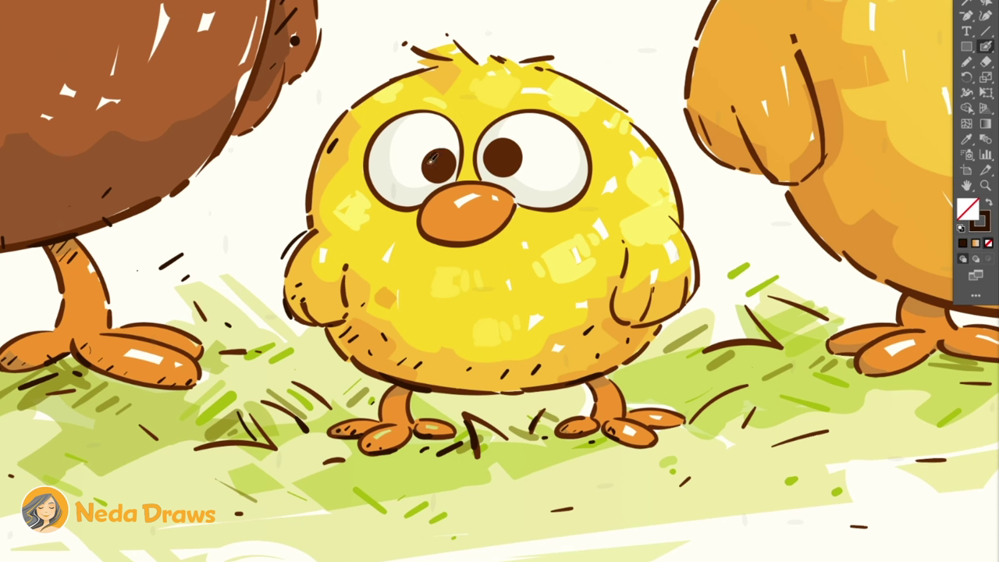
left_click_drag(430, 156, 441, 174)
left_click_drag(492, 152, 516, 172)
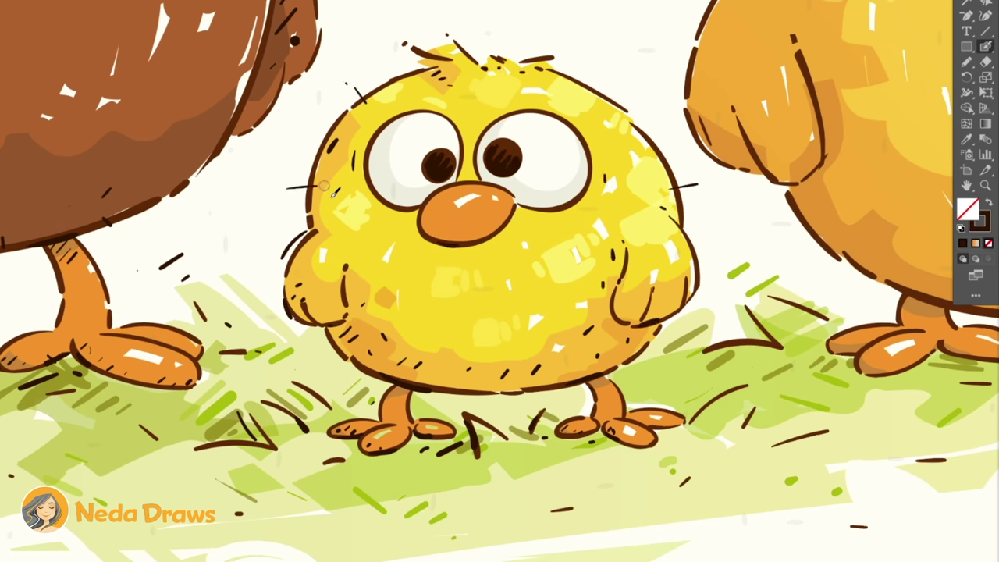
Hatch dark brown strokes across the hen's lower belly from left to right.
left_click_drag(722, 283, 405, 374)
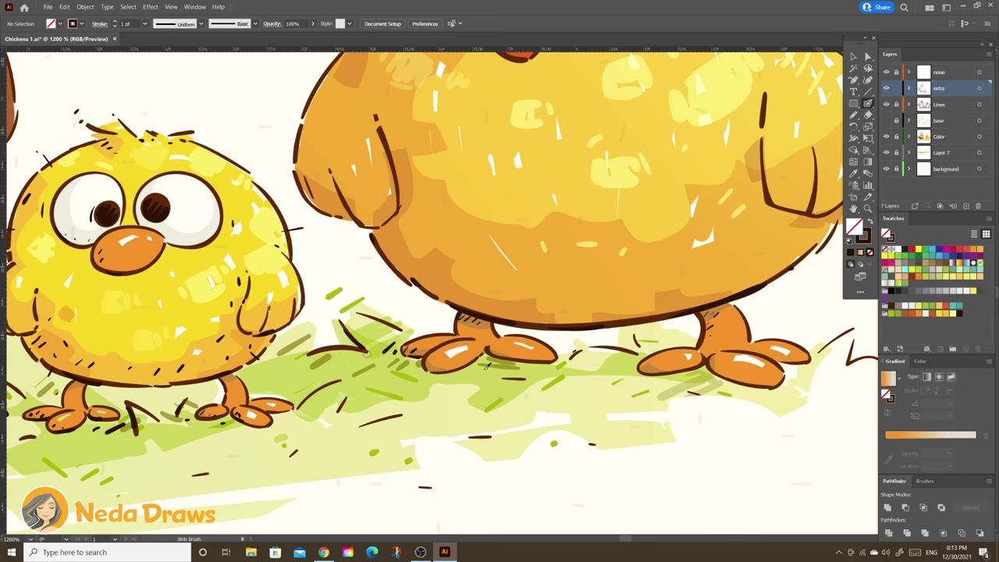
left_click_drag(496, 354, 348, 313)
left_click_drag(298, 173, 293, 186)
mouse_move(250, 214)
left_mouse_down()
mouse_move(237, 234)
mouse_move(264, 223)
left_mouse_up()
left_click_drag(337, 242, 325, 256)
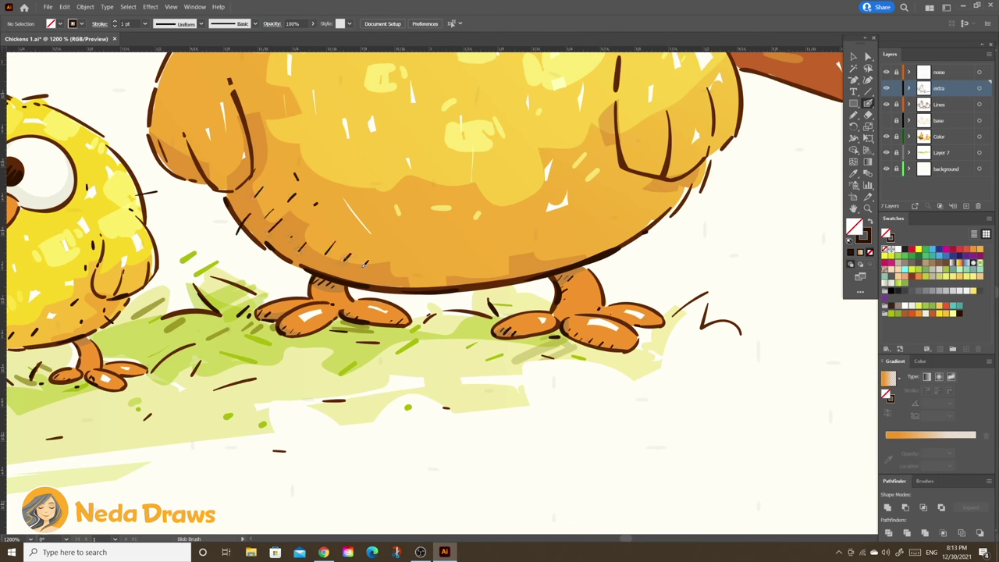
left_click_drag(437, 247, 425, 260)
left_click_drag(495, 262, 400, 287)
Shade the hen's pupil and add lash marks, under-eye marks and a stroke under its tail.
key("ctrl+minus")
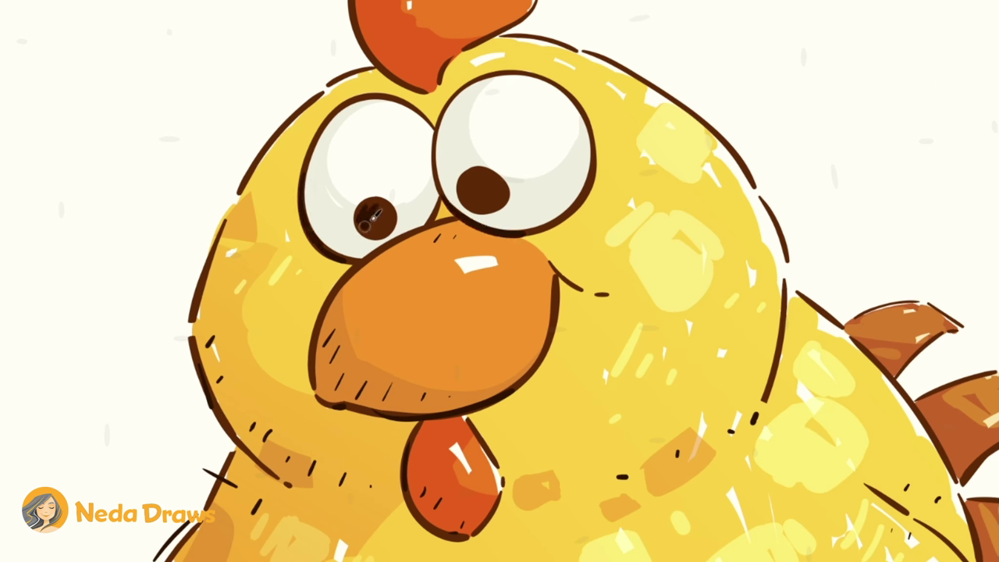
left_click_drag(367, 211, 386, 230)
mouse_move(464, 172)
left_mouse_down()
mouse_move(483, 202)
mouse_move(503, 210)
left_mouse_up()
left_click_drag(343, 206, 347, 230)
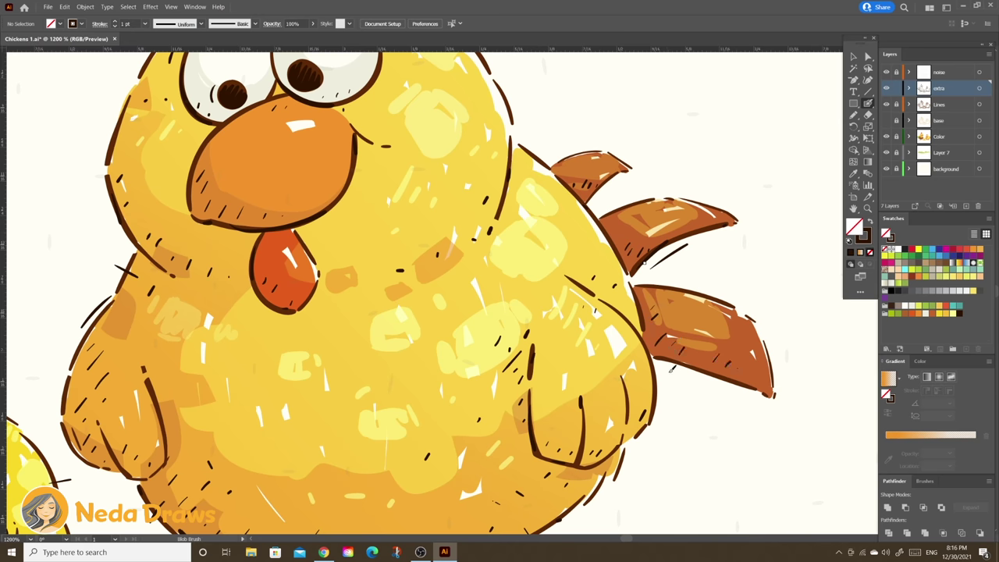
left_click_drag(664, 365, 709, 387)
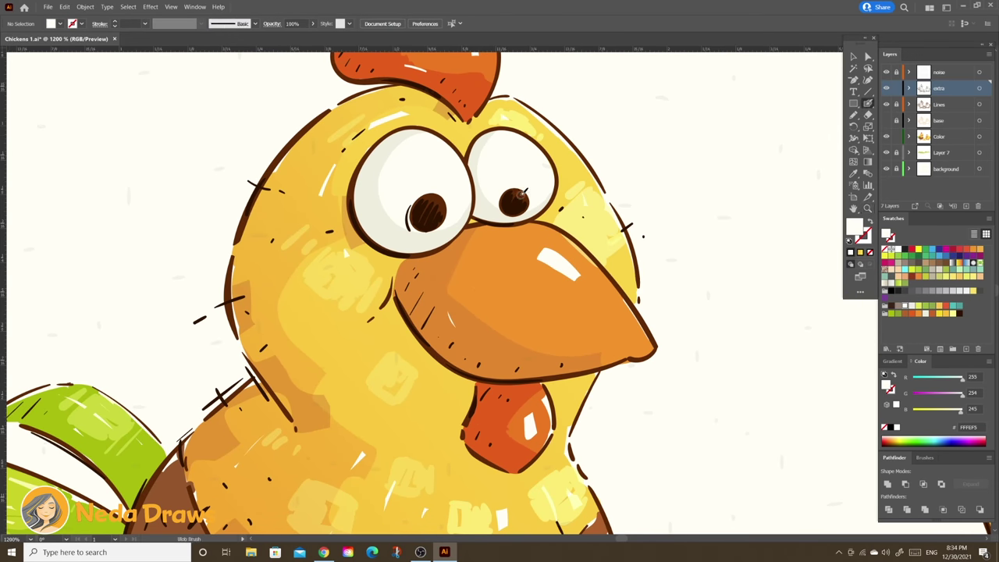
Switch to white and dab highlight spots on the hen's pupil and both chick pupils.
key("shift+x")
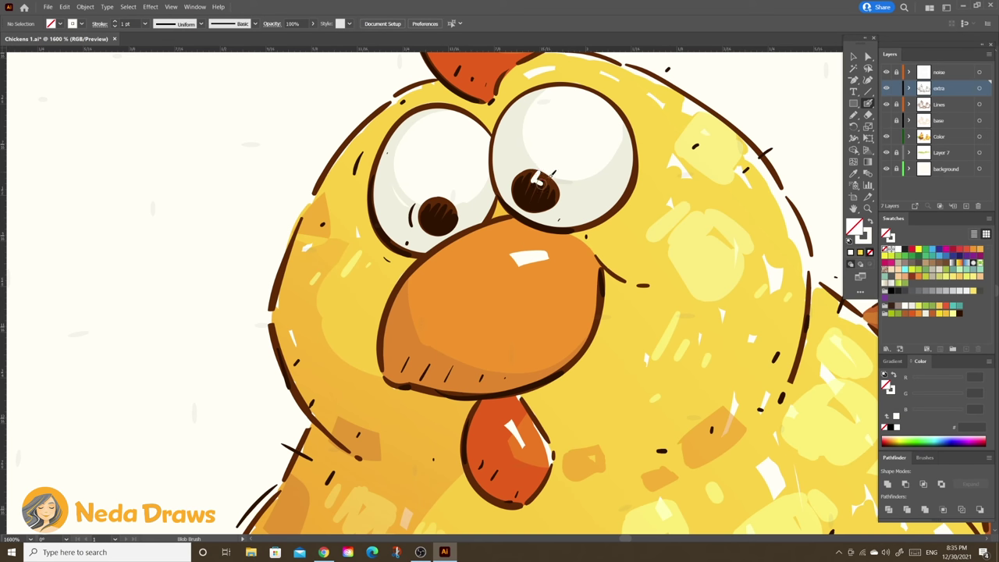
left_click_drag(446, 200, 454, 199)
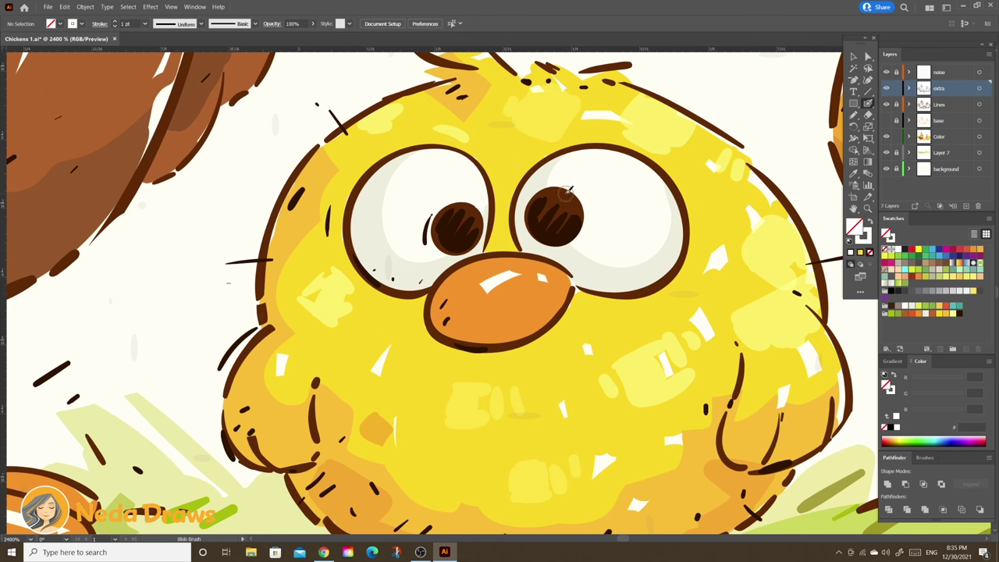
left_click_drag(568, 188, 571, 190)
left_click_drag(478, 209, 469, 210)
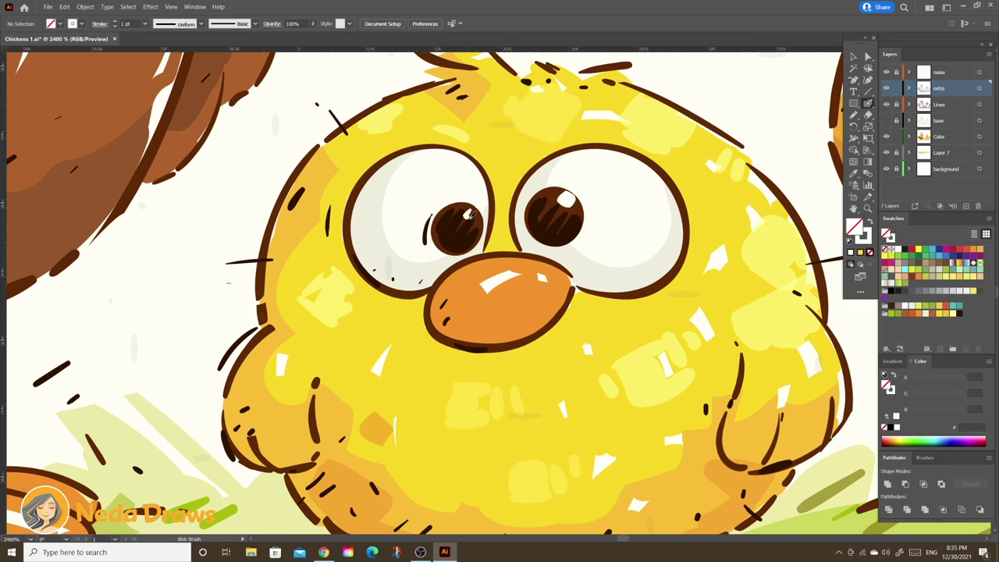